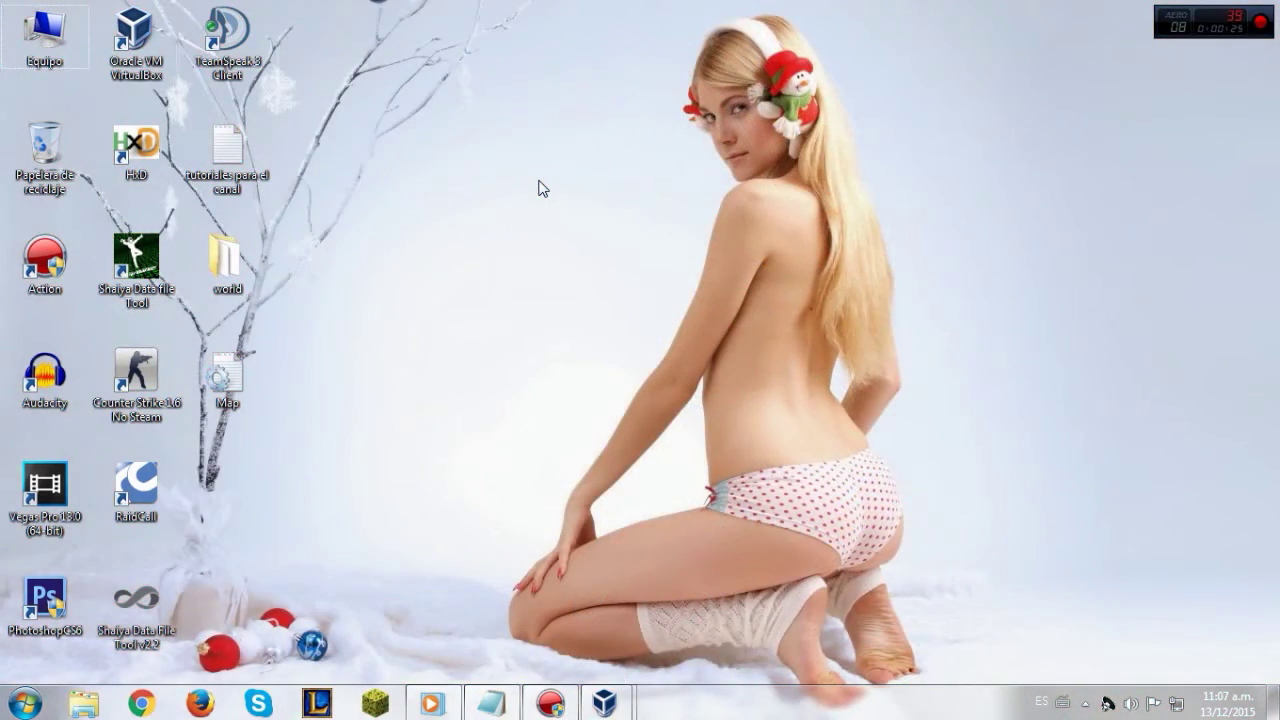
drag(369, 89, 988, 568)
right_click(577, 268)
click(614, 322)
Move the world folder and Map file aside on the desktop and return them to their original place
drag(237, 258, 419, 258)
drag(306, 166, 612, 387)
drag(229, 377, 406, 345)
drag(352, 208, 553, 501)
drag(306, 198, 588, 513)
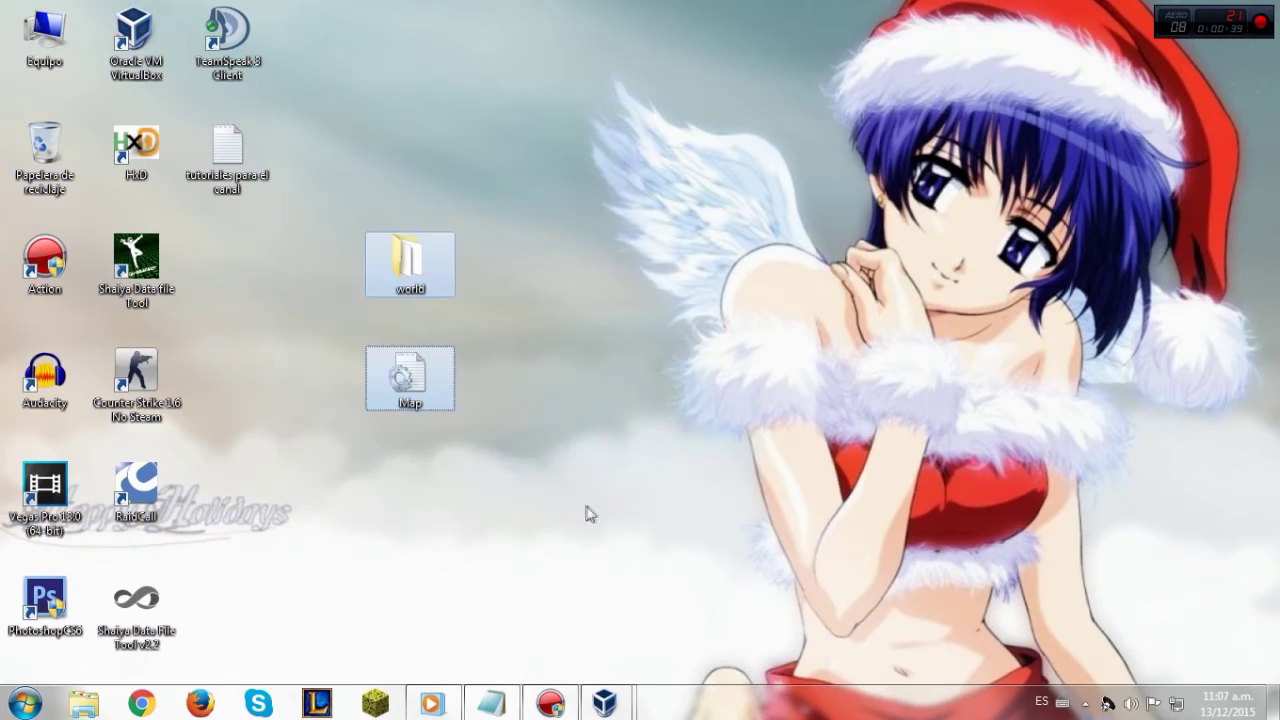
drag(433, 266, 252, 268)
click(455, 295)
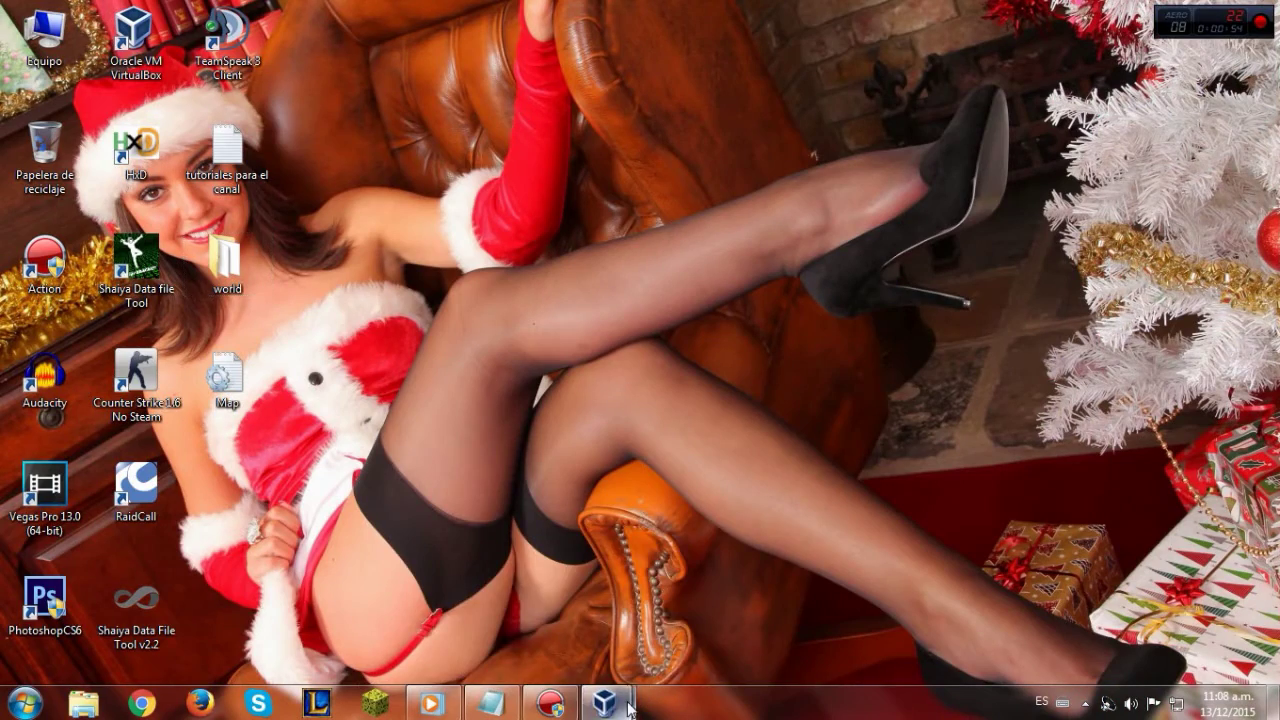
Switch to the ProyecShaiya virtual machine in VirtualBox and open the ShaiyaServer folder on drive C
mouse_move(604, 703)
click(752, 607)
drag(395, 15, 581, 16)
double_click(236, 80)
click(457, 175)
double_click(457, 175)
double_click(414, 207)
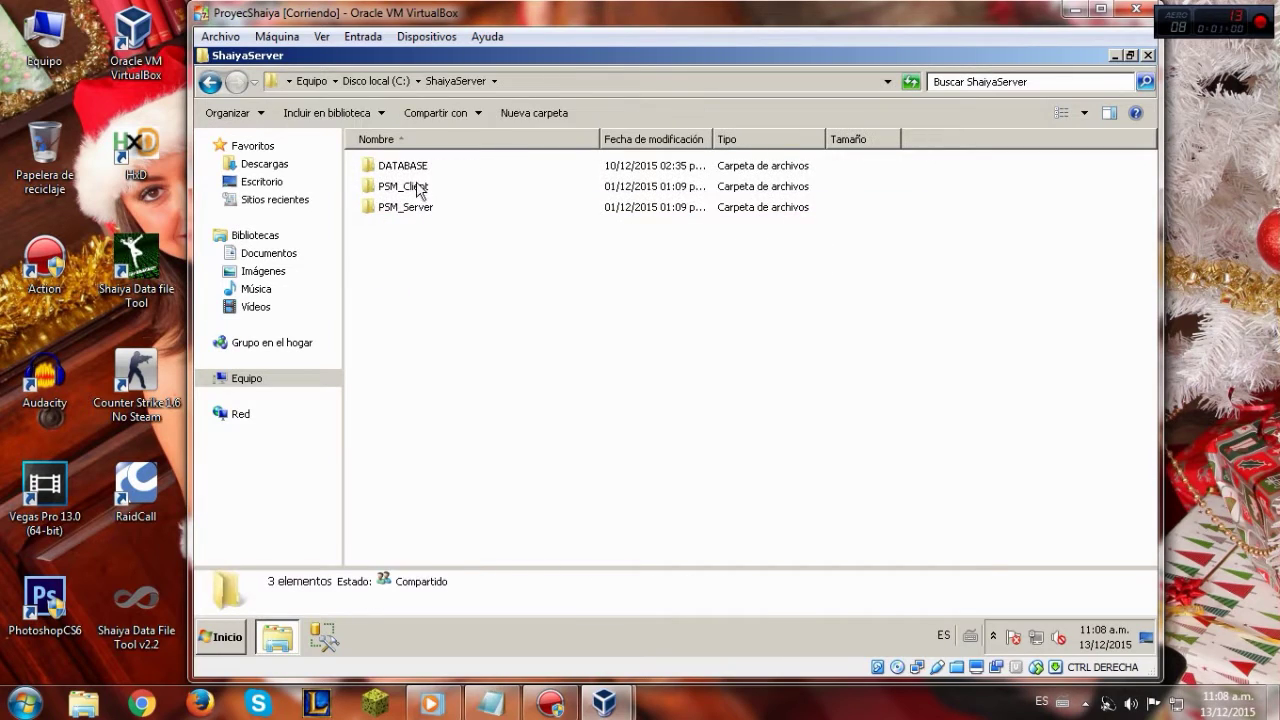
Locate the Map configuration file in PSM_Client\Bin\Data, close the folder and minimize the virtual machine
double_click(420, 189)
double_click(388, 168)
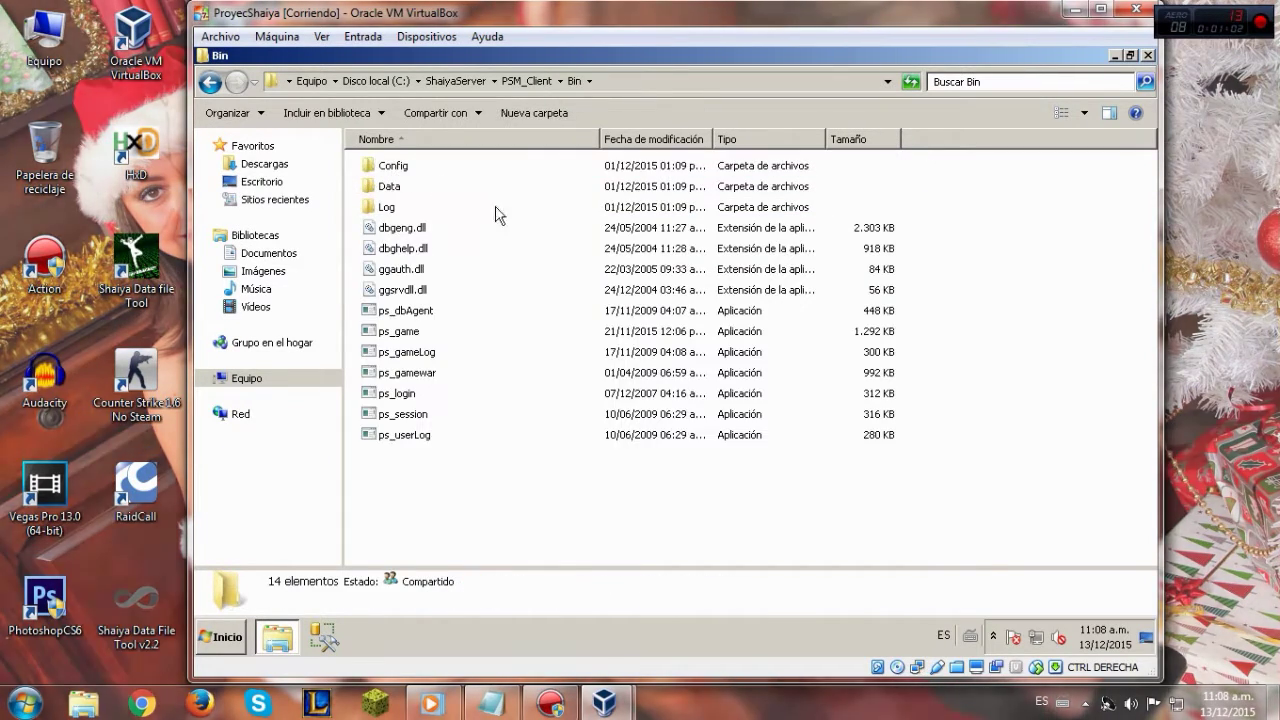
double_click(392, 188)
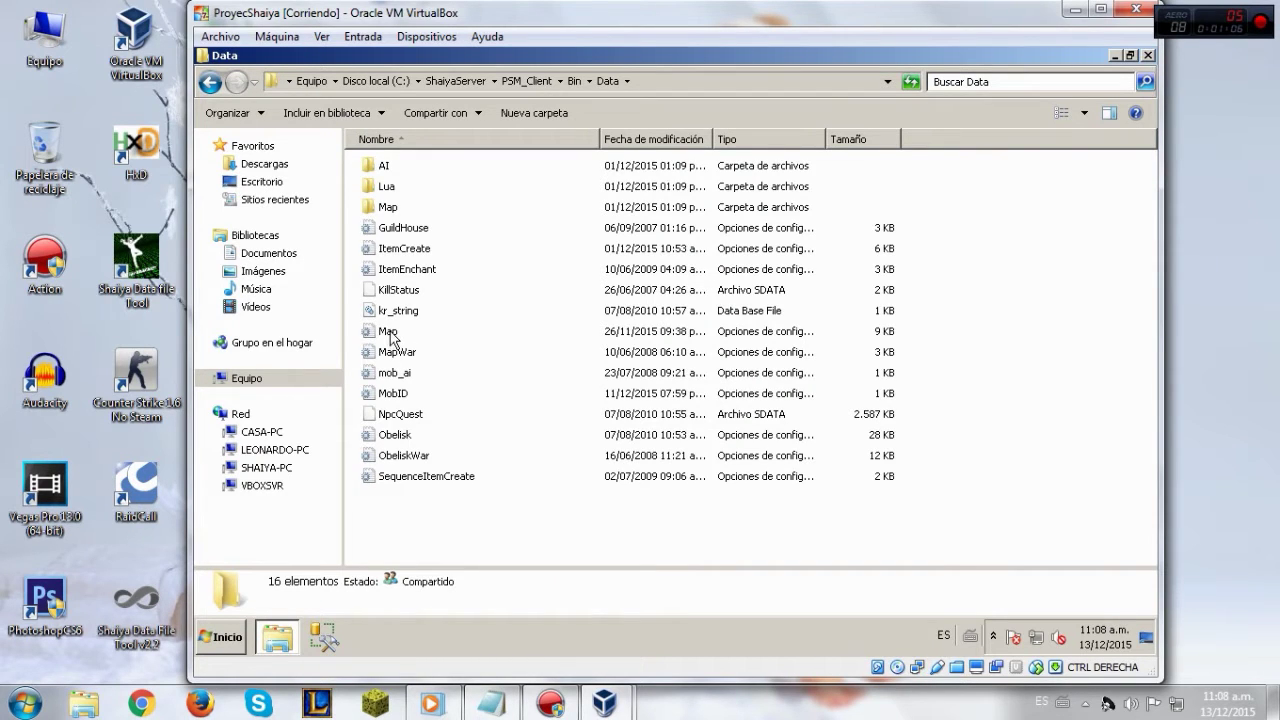
click(1148, 55)
click(1076, 10)
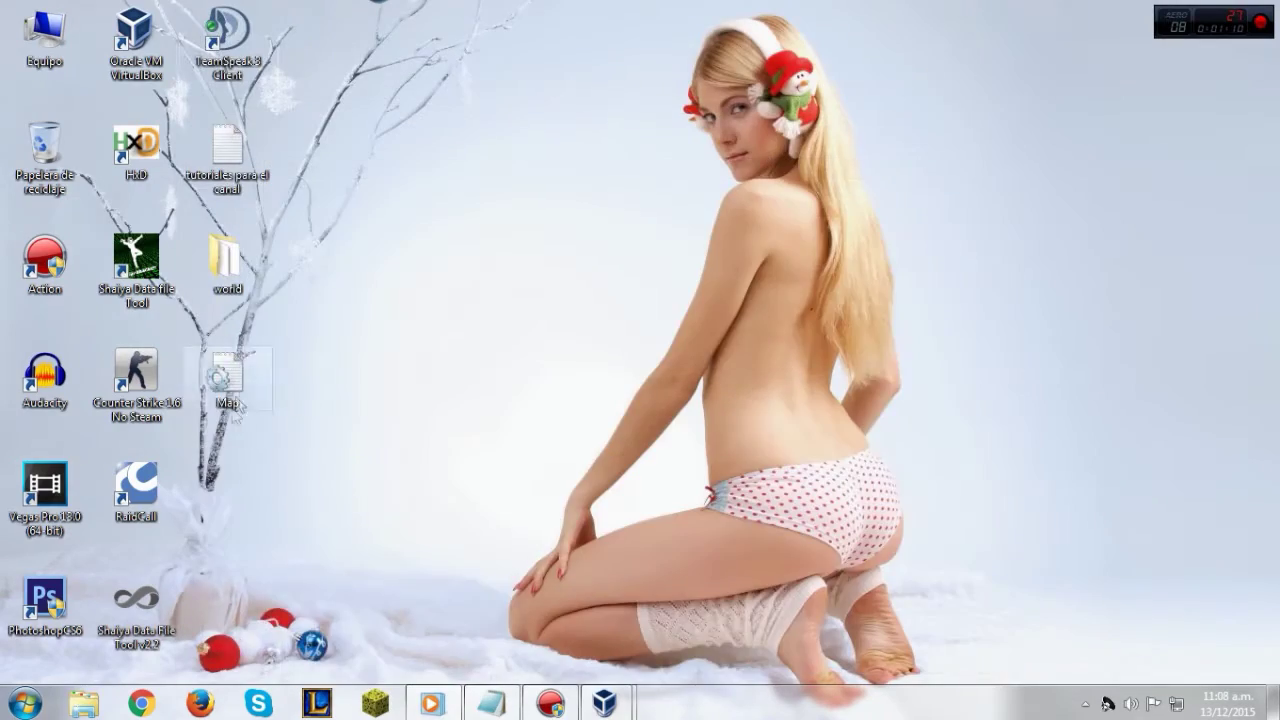
Open the desktop's Map file and review its [DEFAULT_SET_ZONE] section
double_click(229, 372)
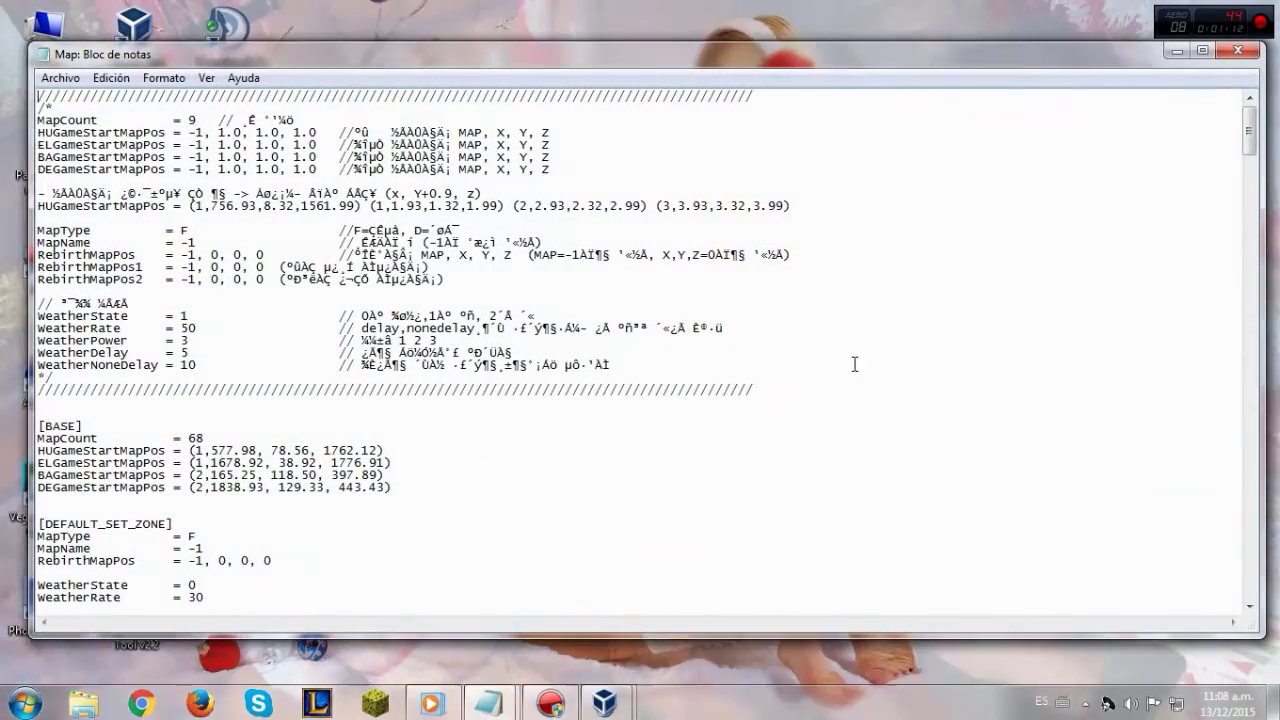
scroll(686, 366, down, 6)
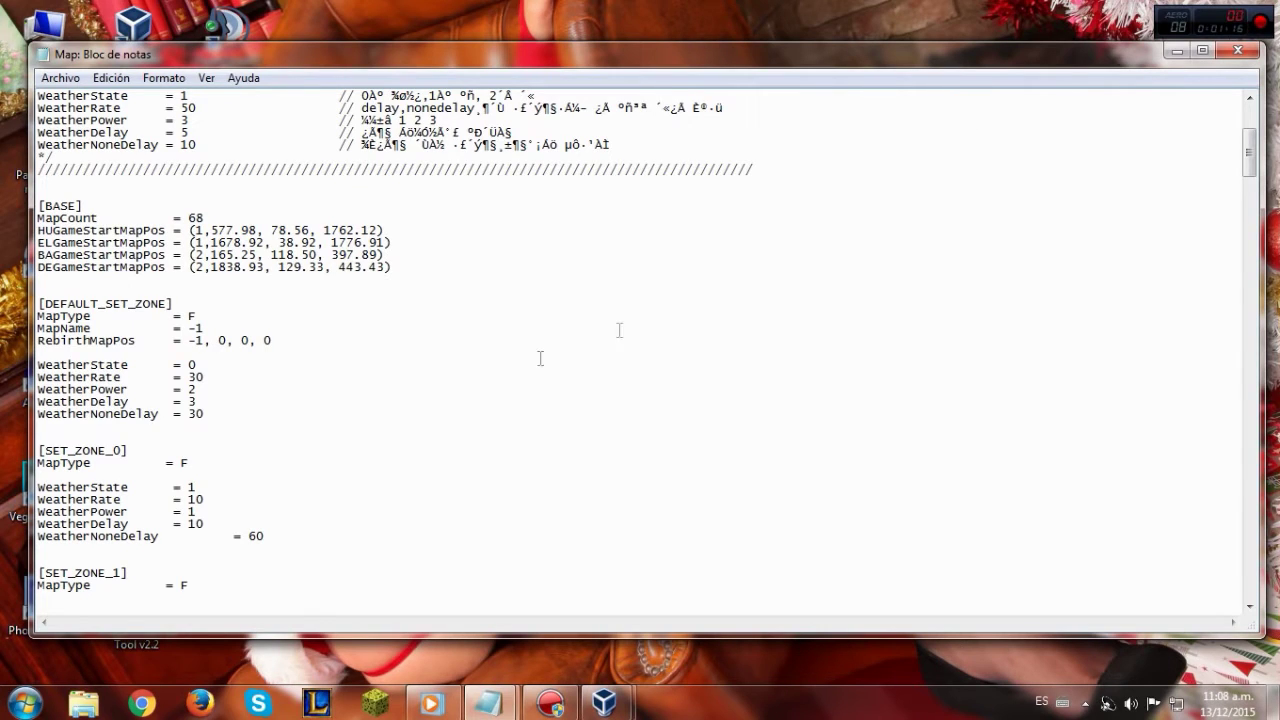
scroll(530, 355, down, 4)
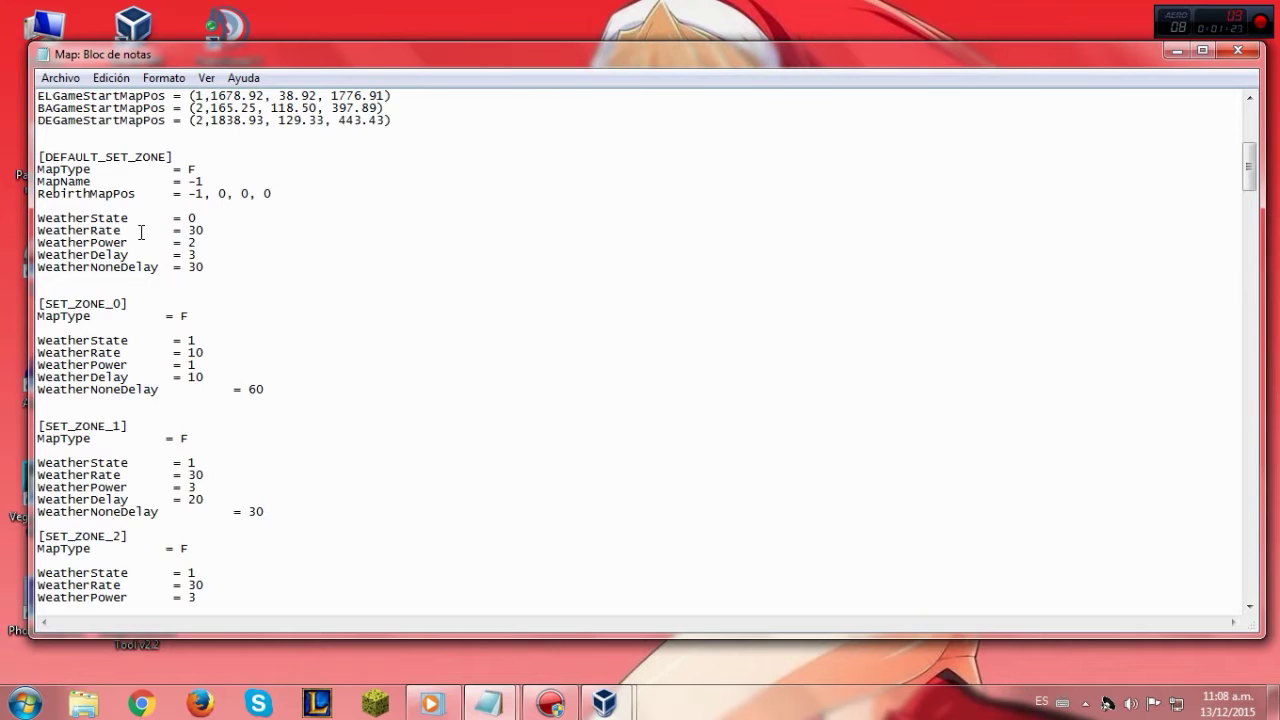
drag(38, 157, 233, 262)
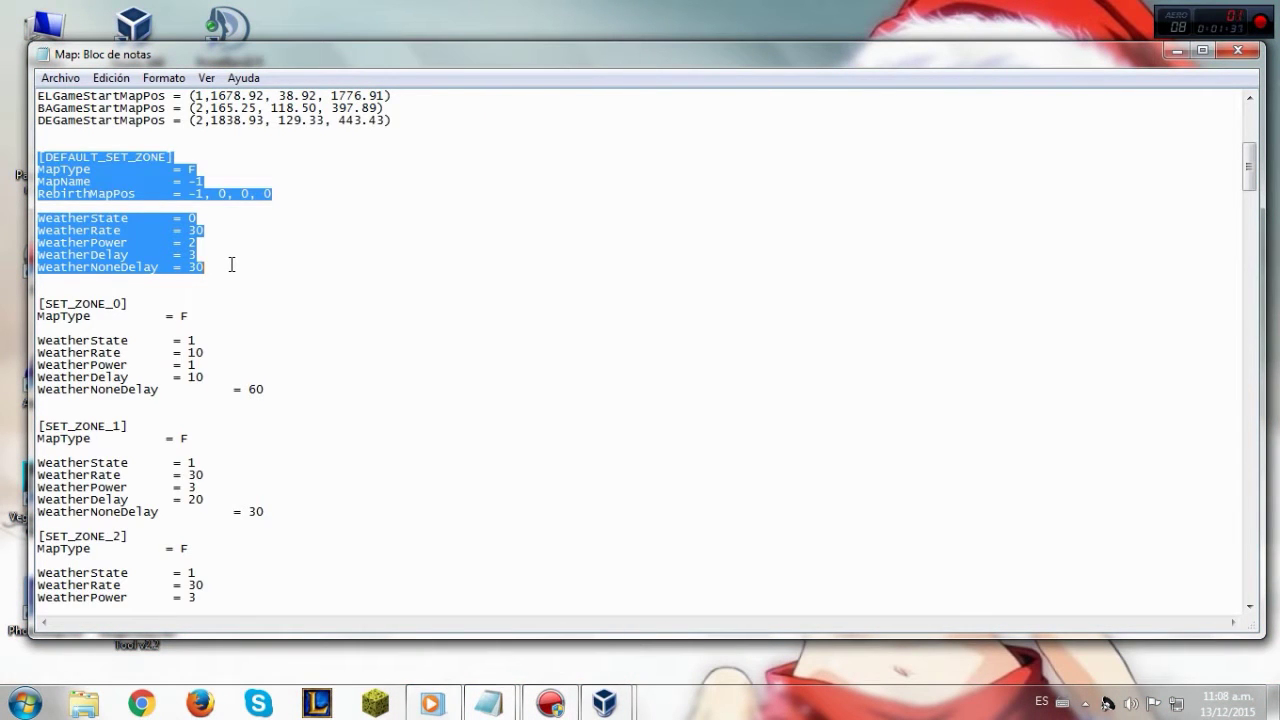
click(231, 264)
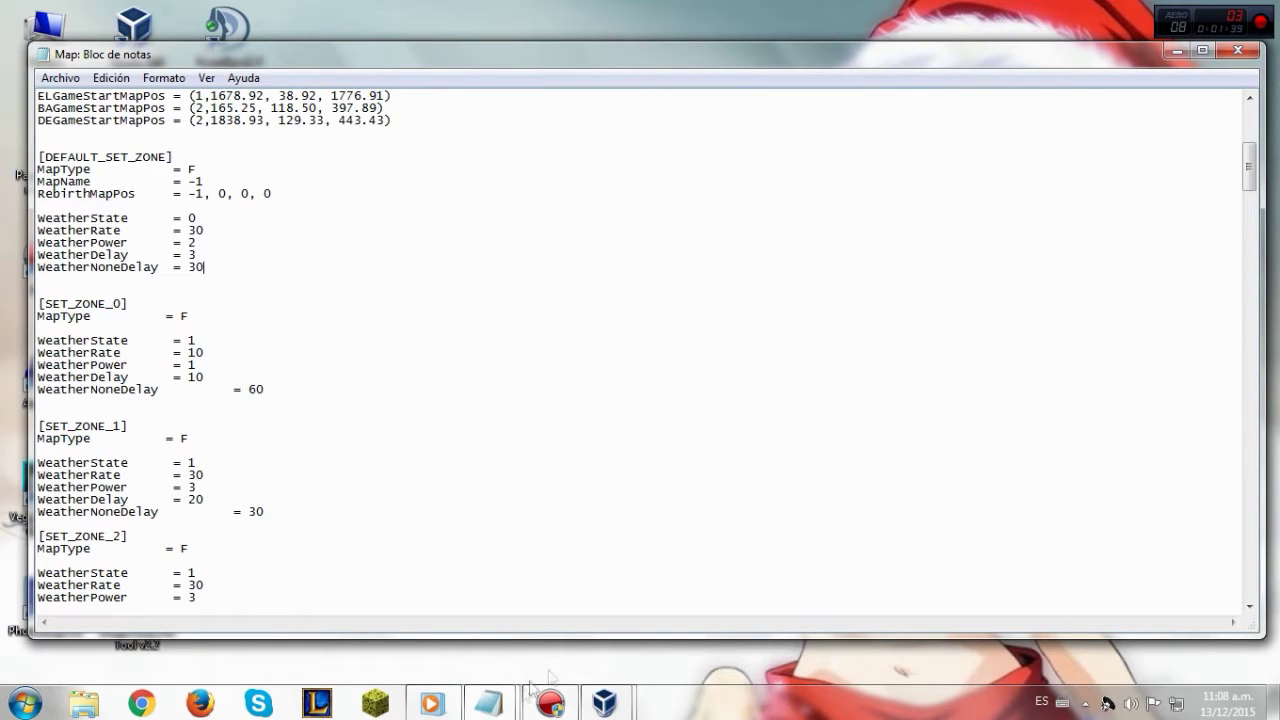
Copy the five weather setting lines from the untitled Notepad document and minimize that document
mouse_move(488, 704)
click(420, 578)
drag(412, 36, 493, 161)
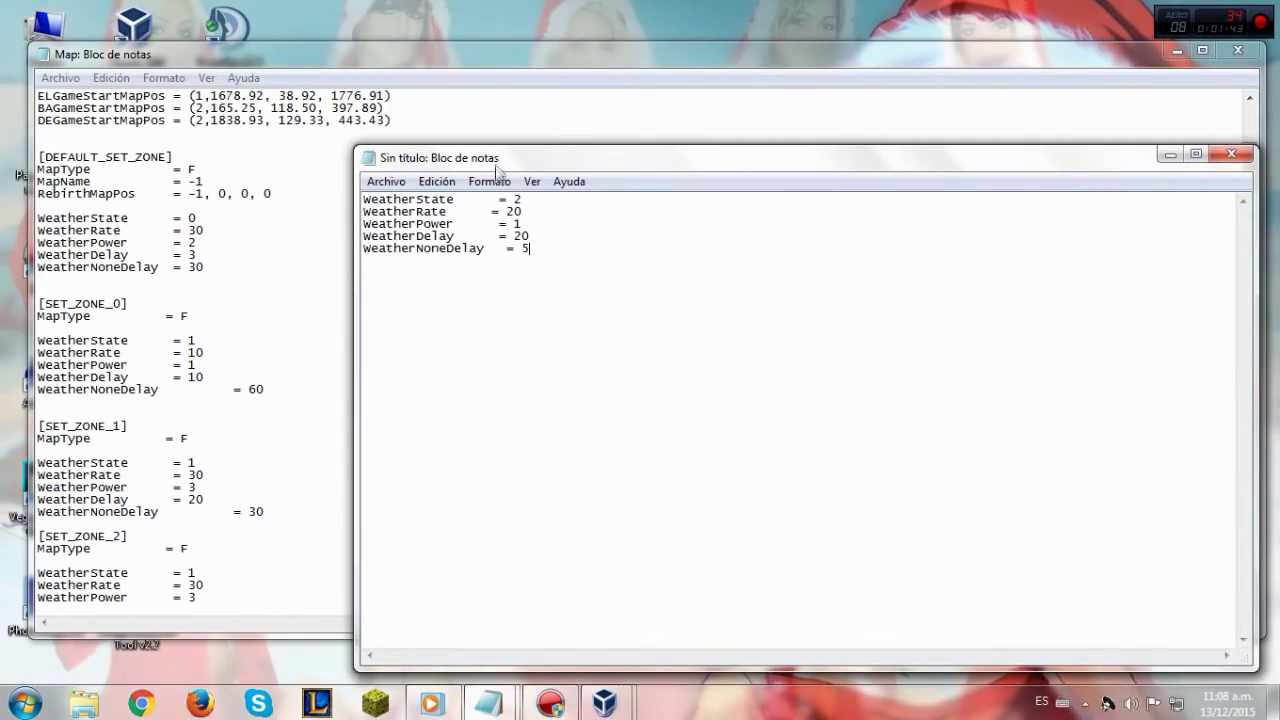
drag(364, 200, 548, 252)
right_click(420, 197)
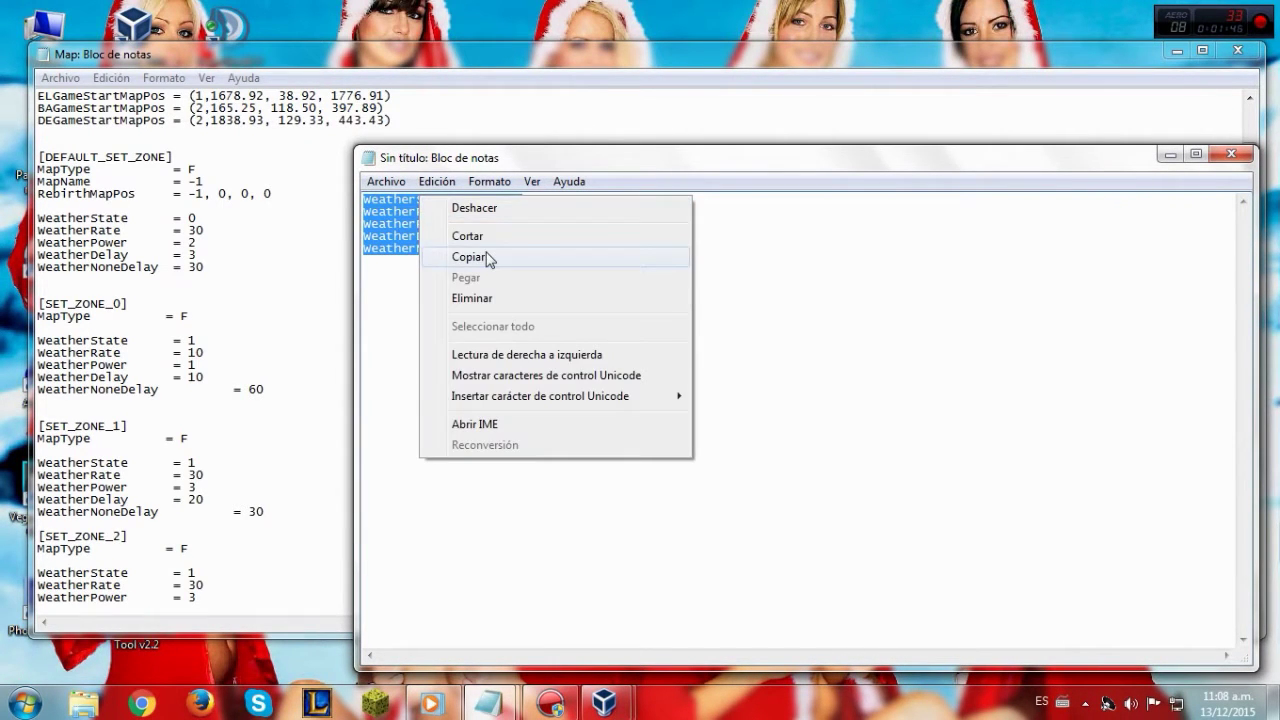
click(468, 257)
click(1170, 154)
Replace the [SET_ZONE_0] weather lines with the copied block: WeatherState 2, WeatherRate 20, WeatherPower 1, WeatherDelay 20, WeatherNoneDelay 5
click(234, 266)
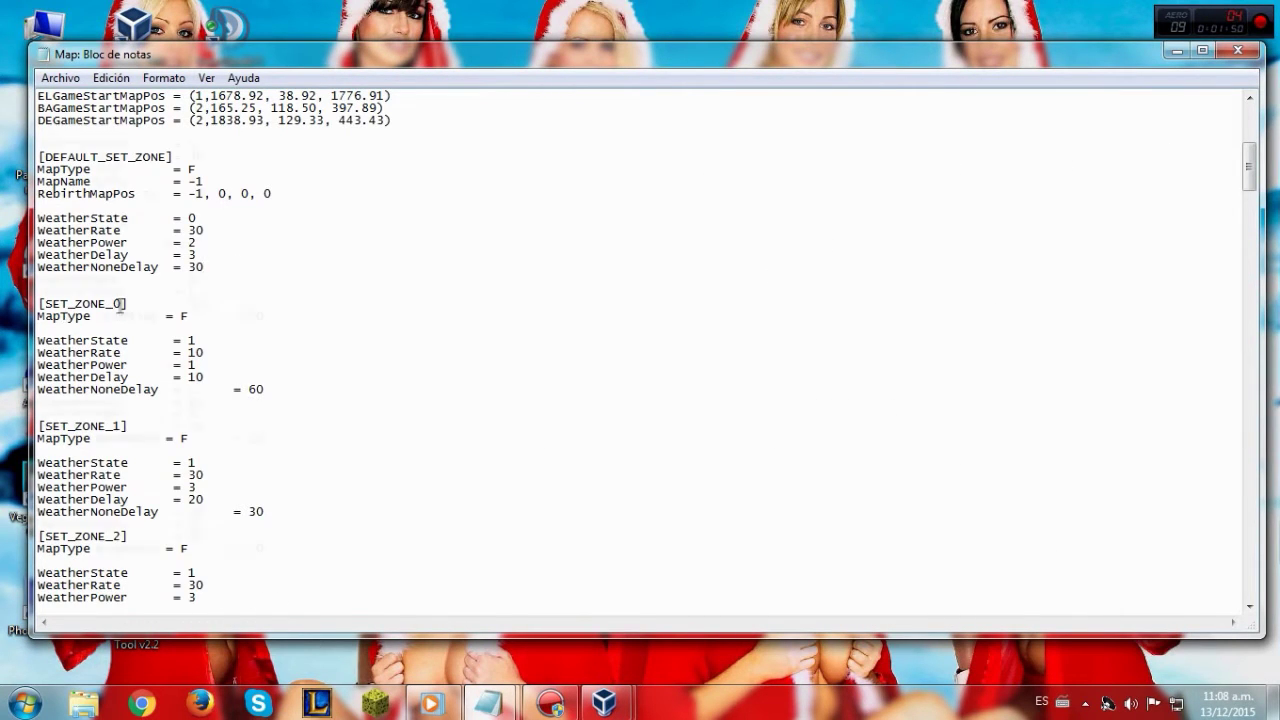
scroll(117, 306, down, 5)
scroll(112, 250, up, 2)
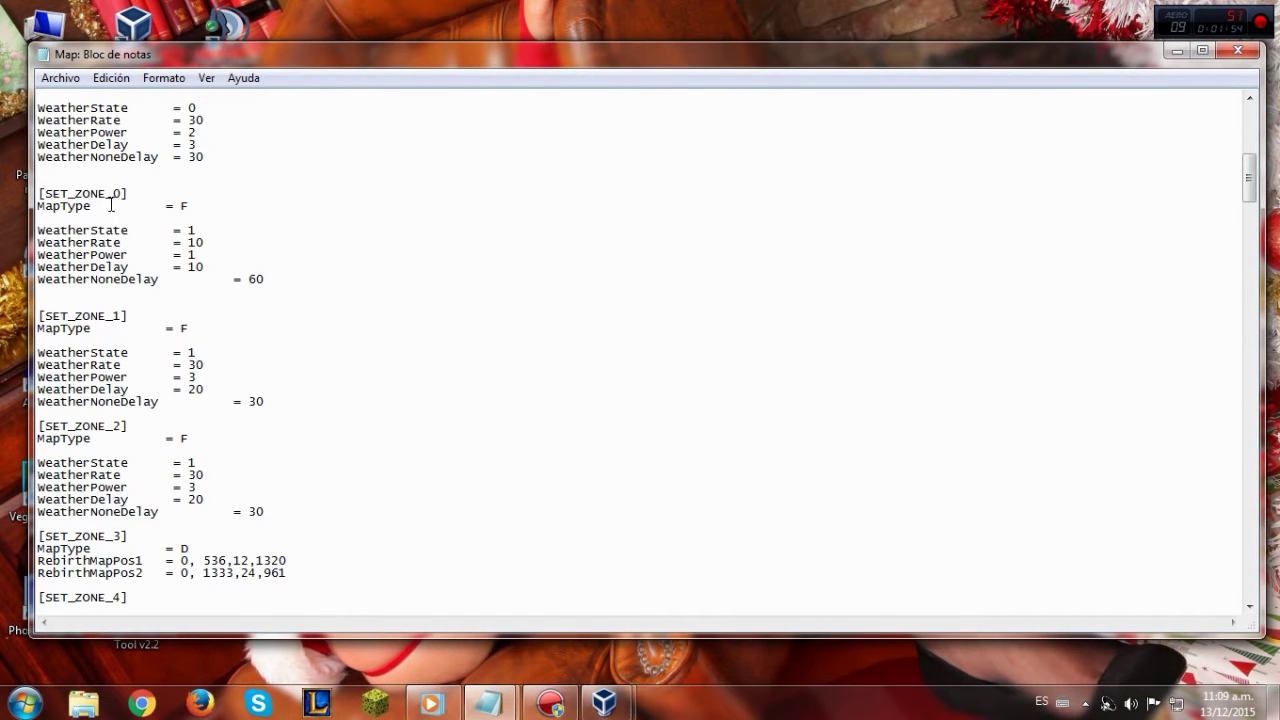
drag(114, 193, 123, 191)
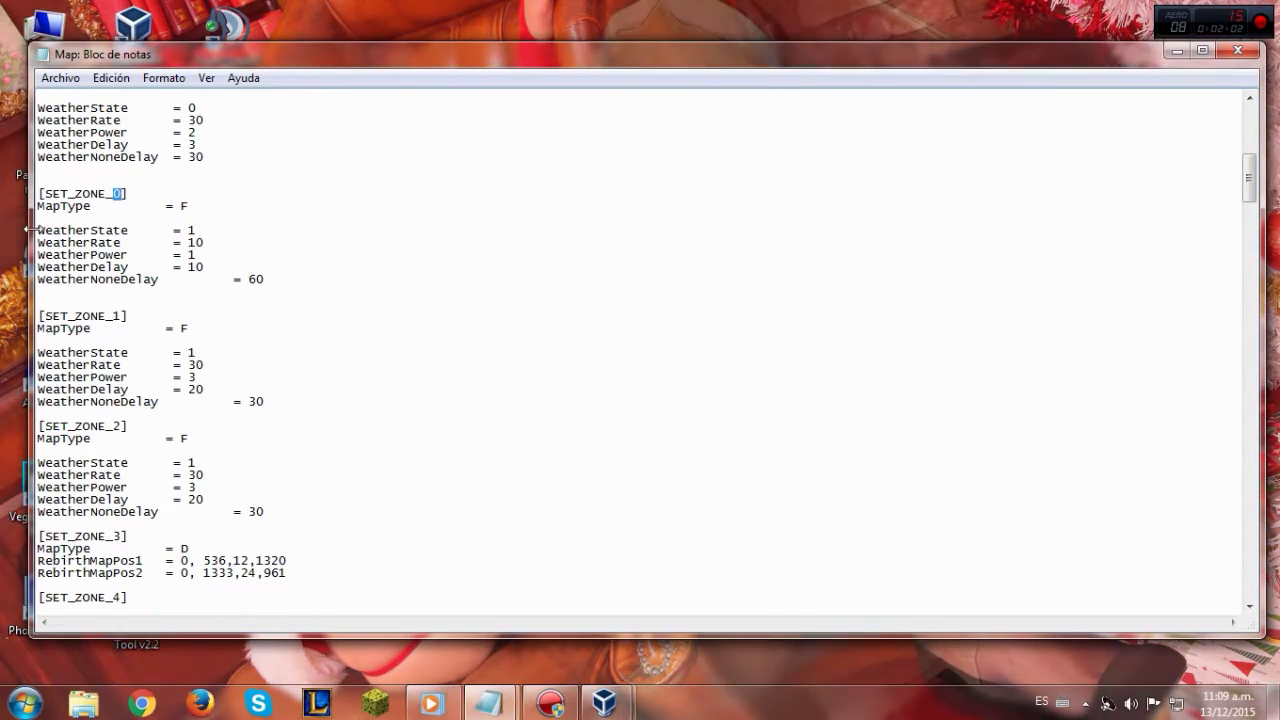
drag(38, 230, 275, 276)
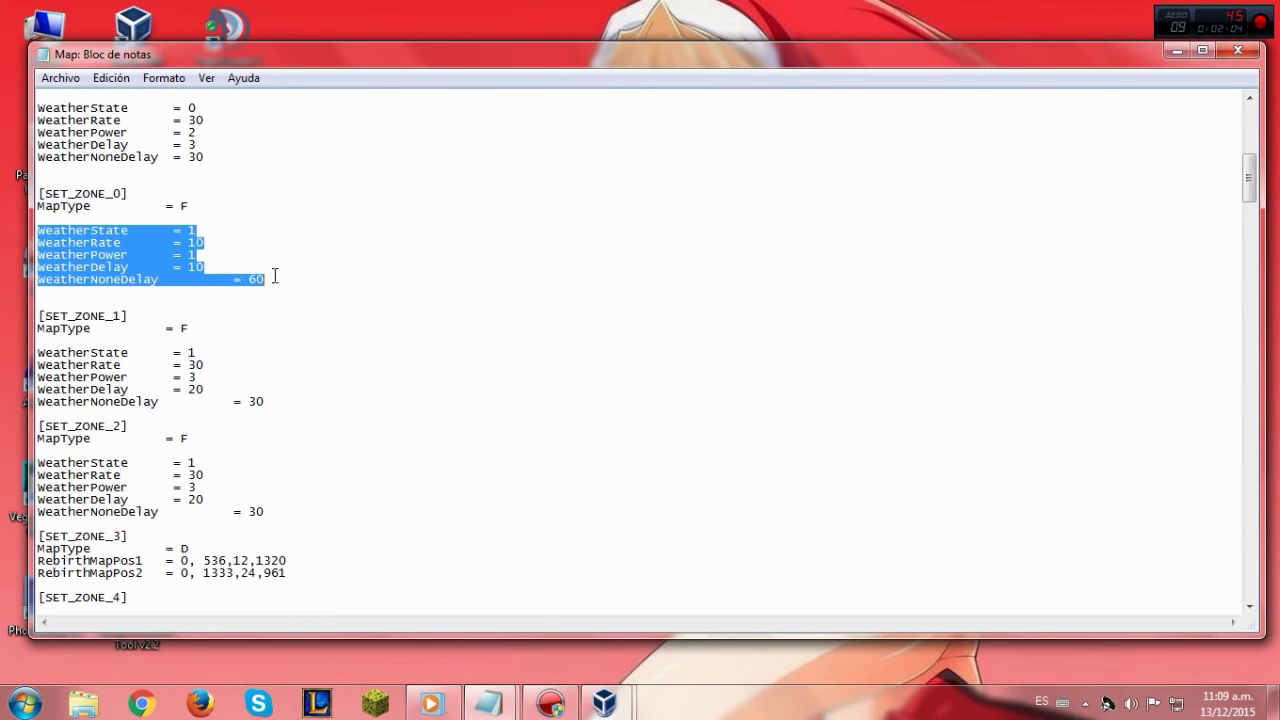
key(ctrl+v)
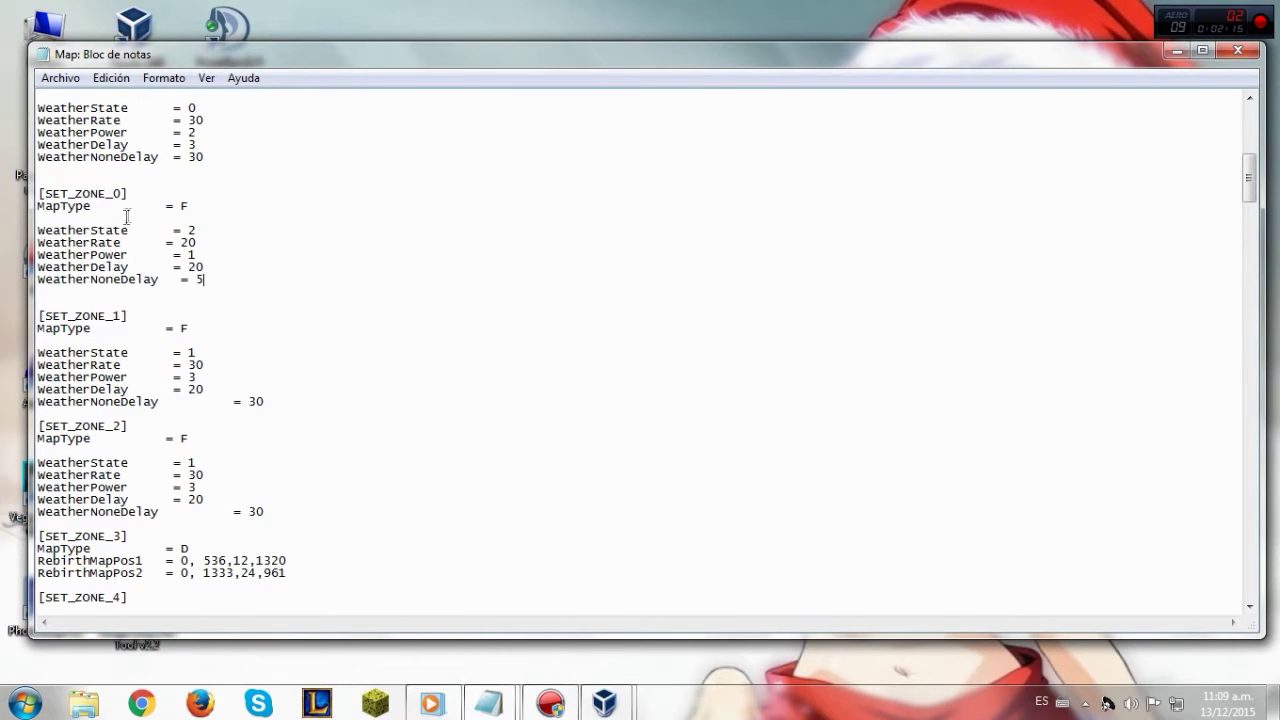
Examine the zone sections following [SET_ZONE_0] and the commented weather parameter descriptions above [BASE]
scroll(108, 204, down, 1)
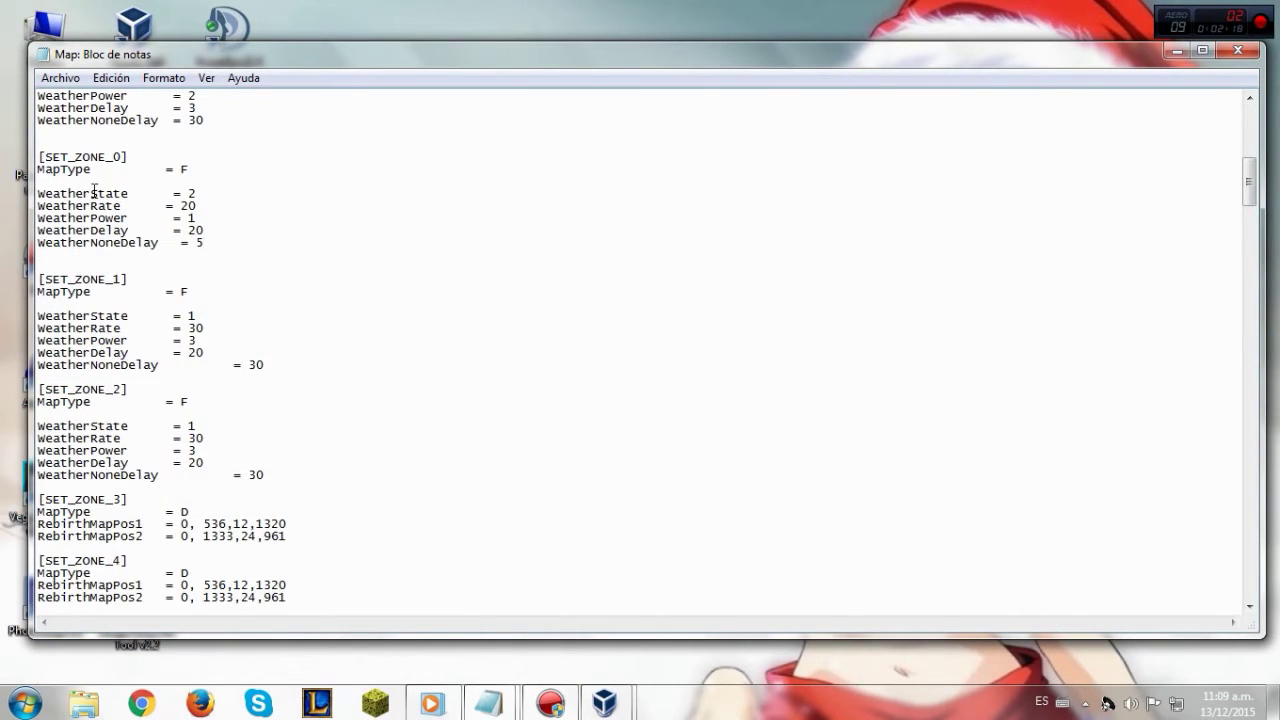
scroll(208, 455, down, 5)
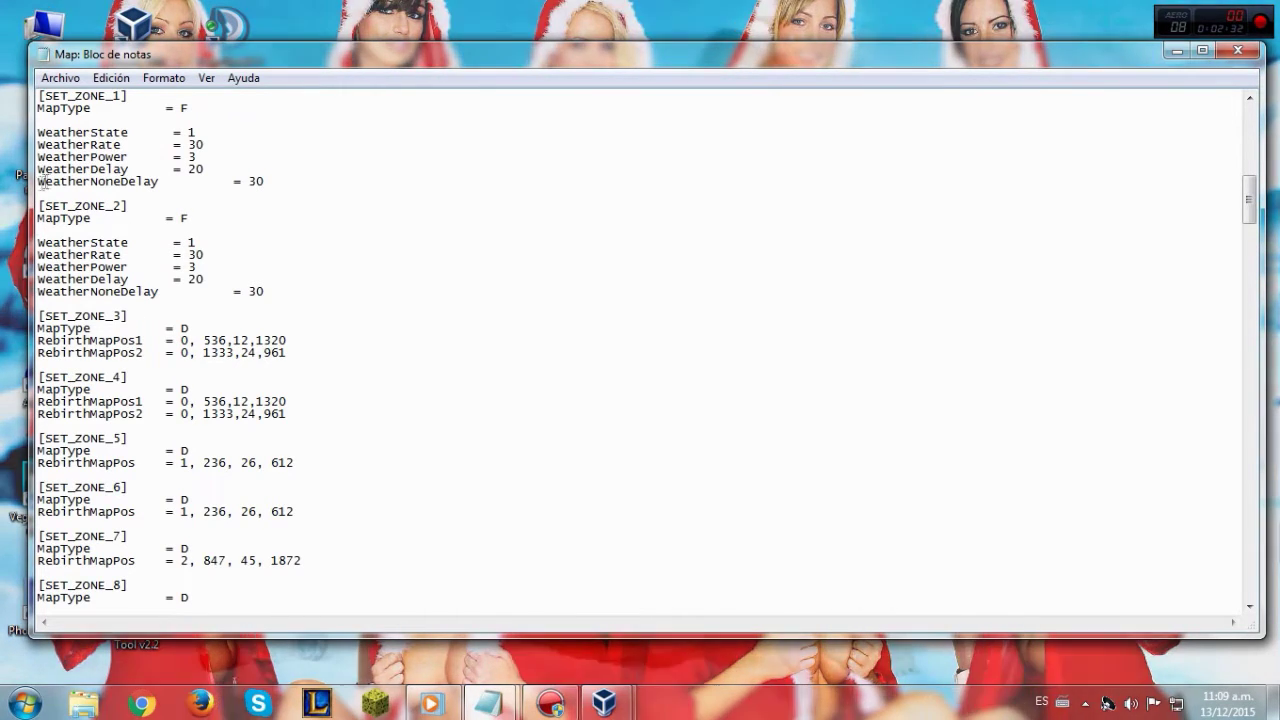
scroll(334, 277, up, 1)
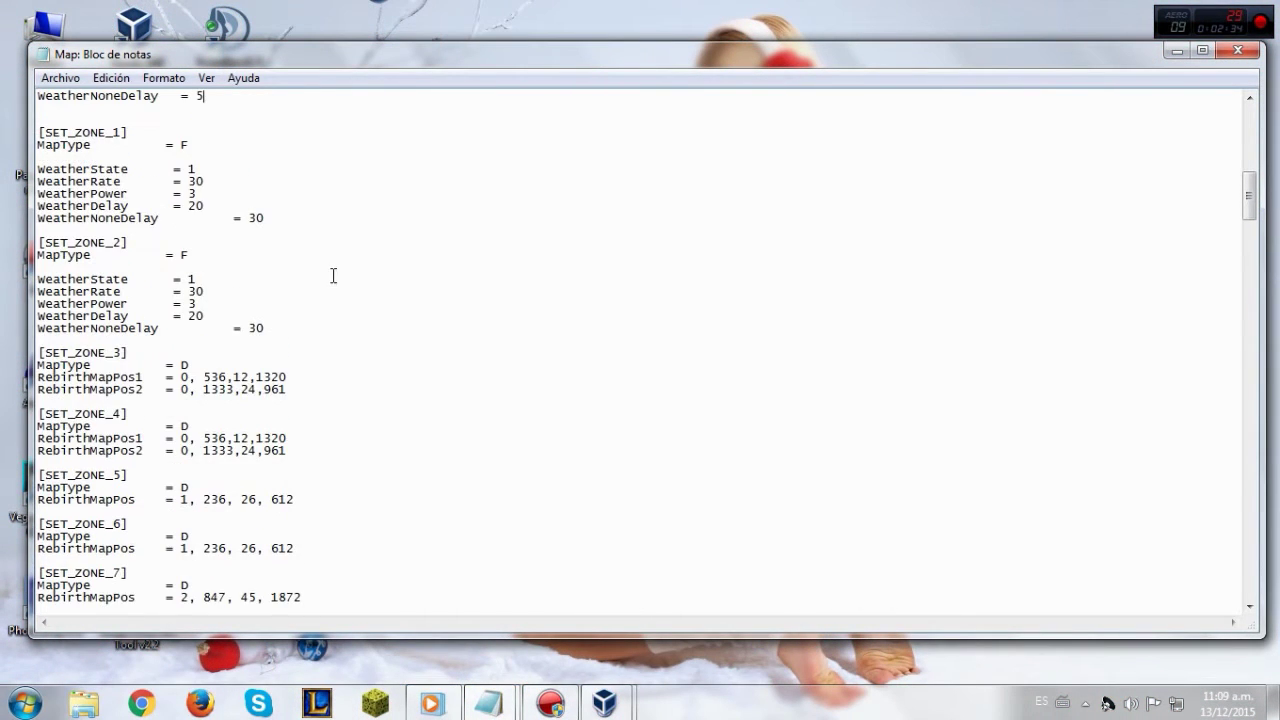
scroll(355, 260, down, 2)
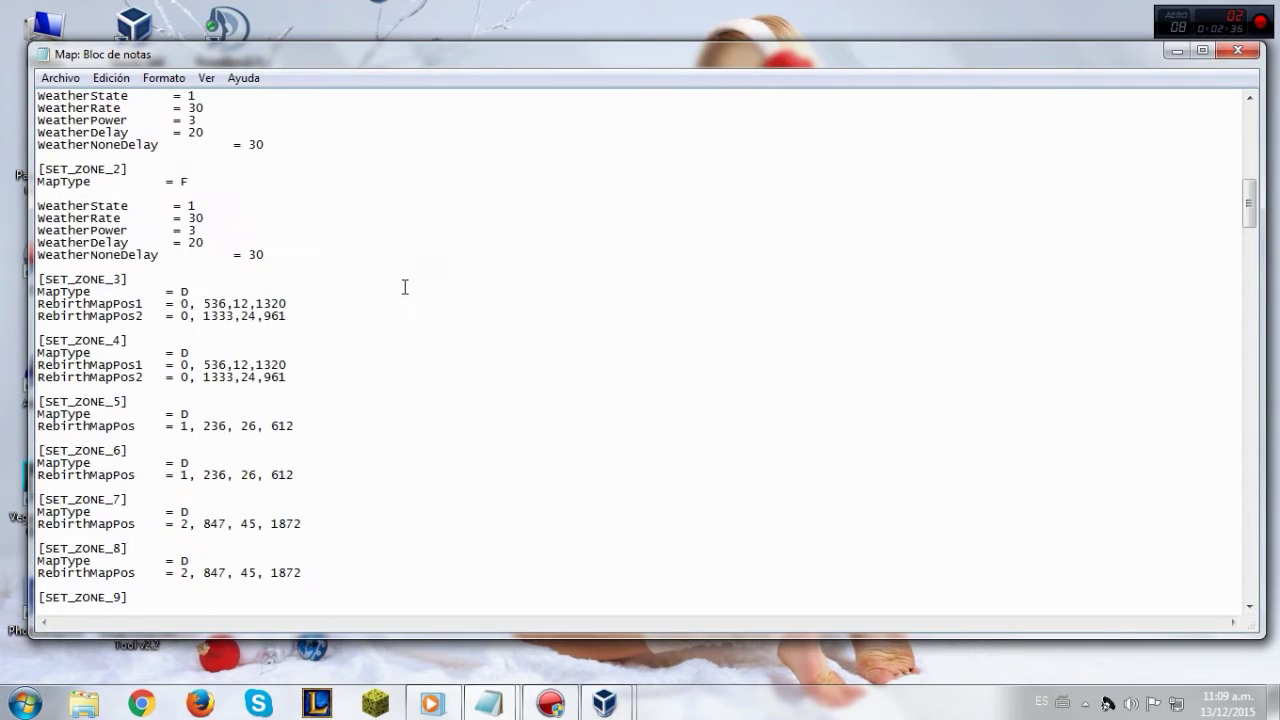
scroll(403, 290, up, 15)
scroll(380, 305, down, 3)
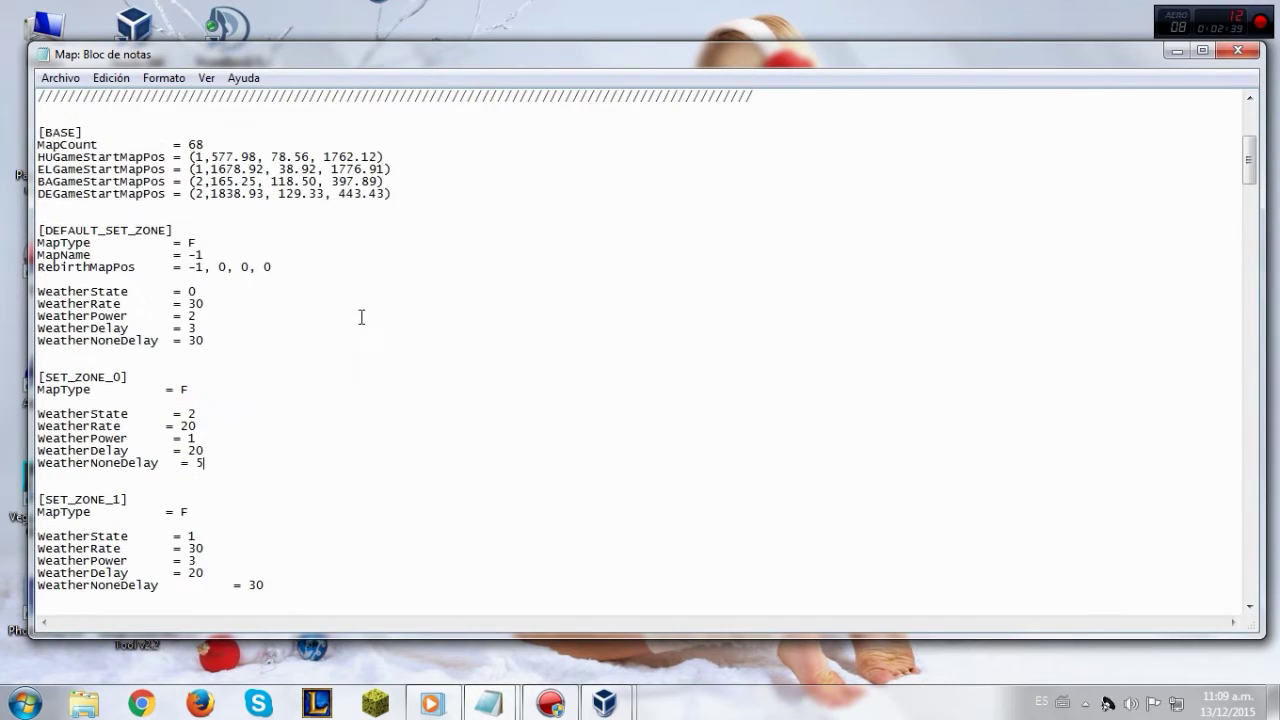
scroll(361, 317, up, 5)
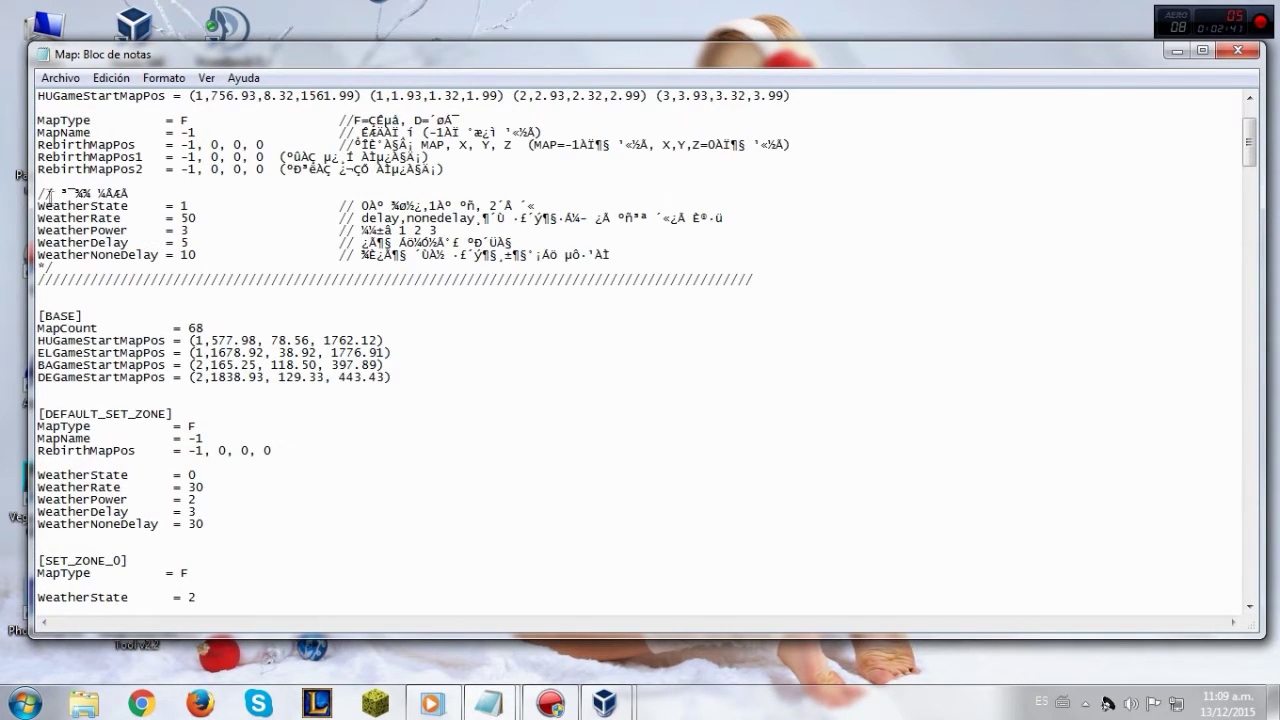
drag(38, 206, 203, 254)
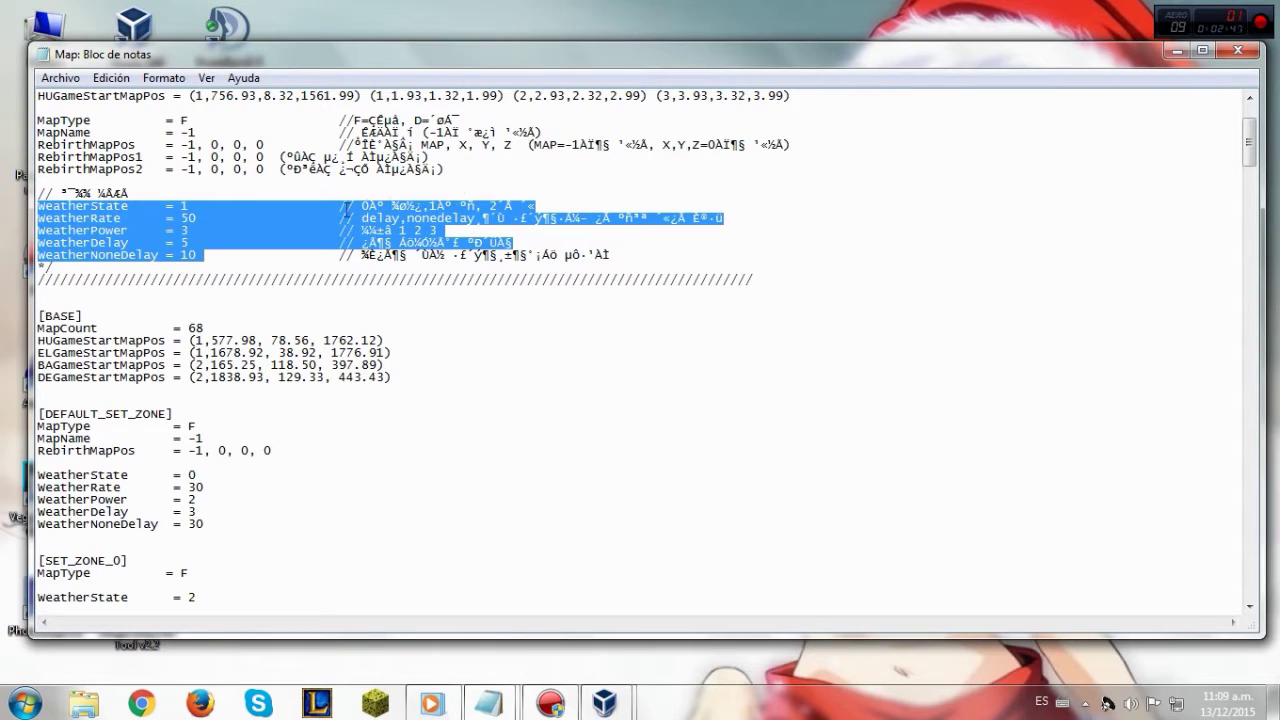
click(342, 206)
drag(342, 206, 490, 242)
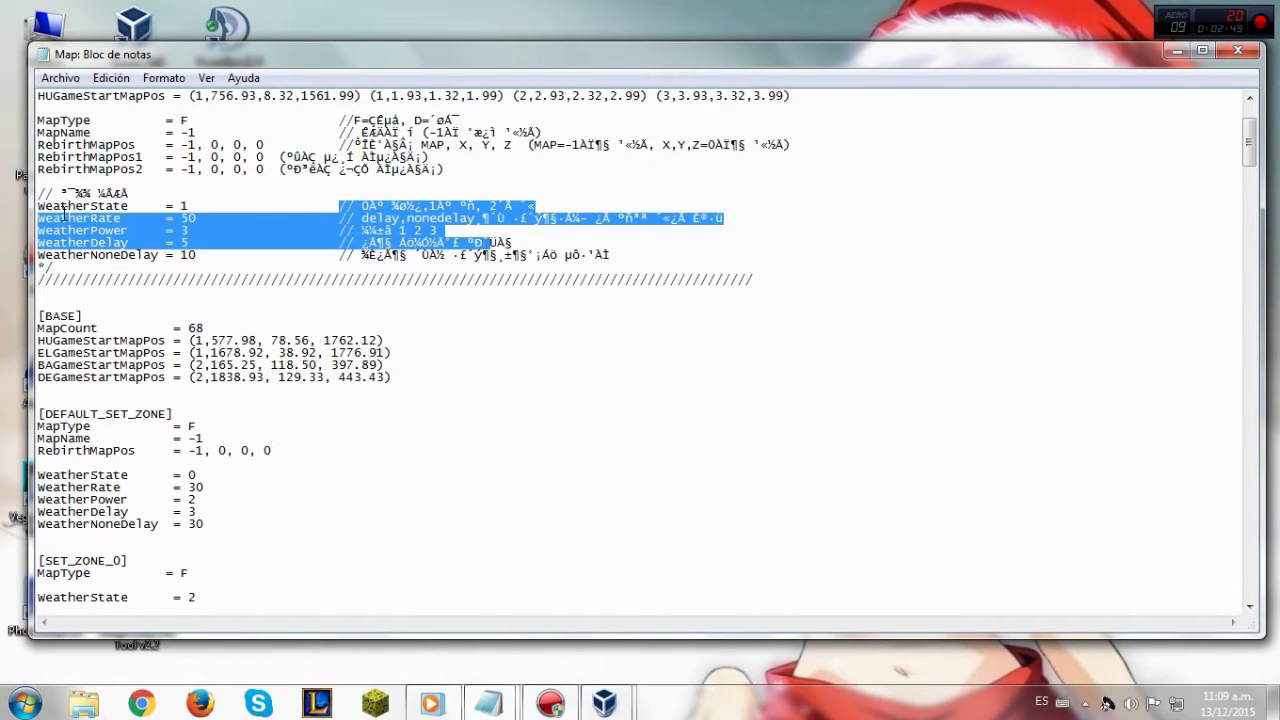
click(218, 229)
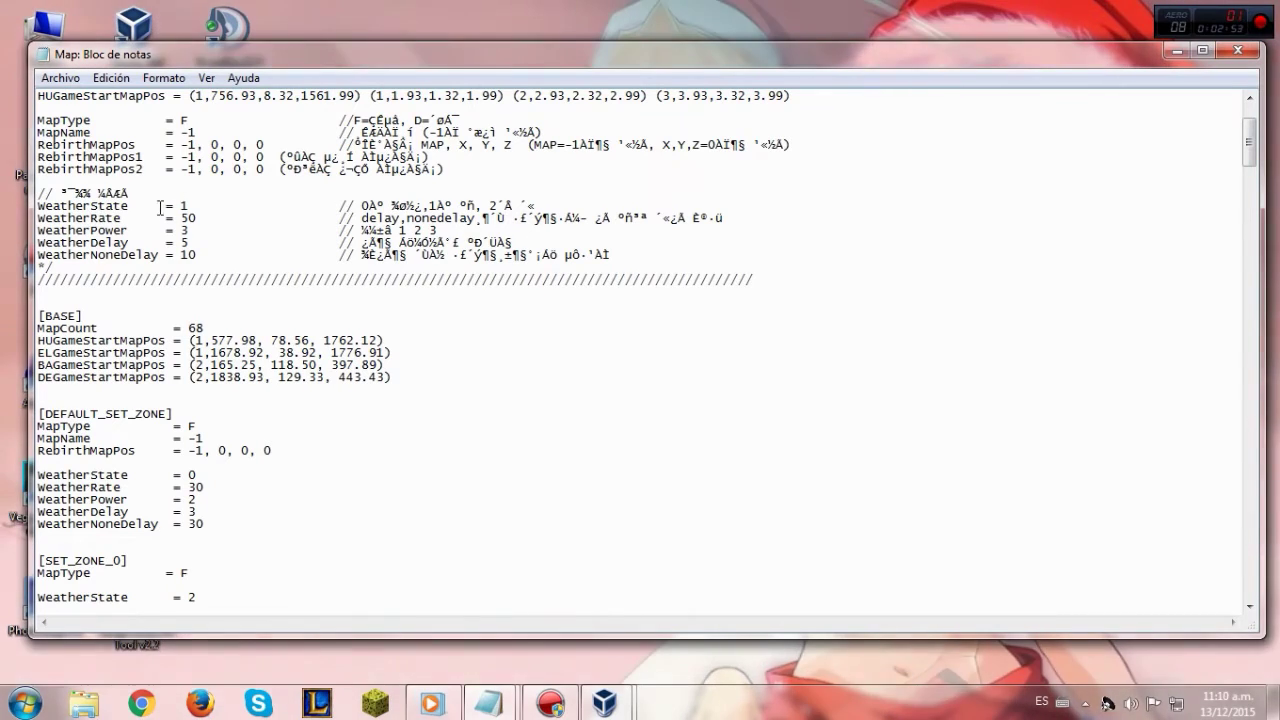
Examine the default zone's weather lines and the map types and weather settings of the remaining zones
scroll(176, 200, down, 5)
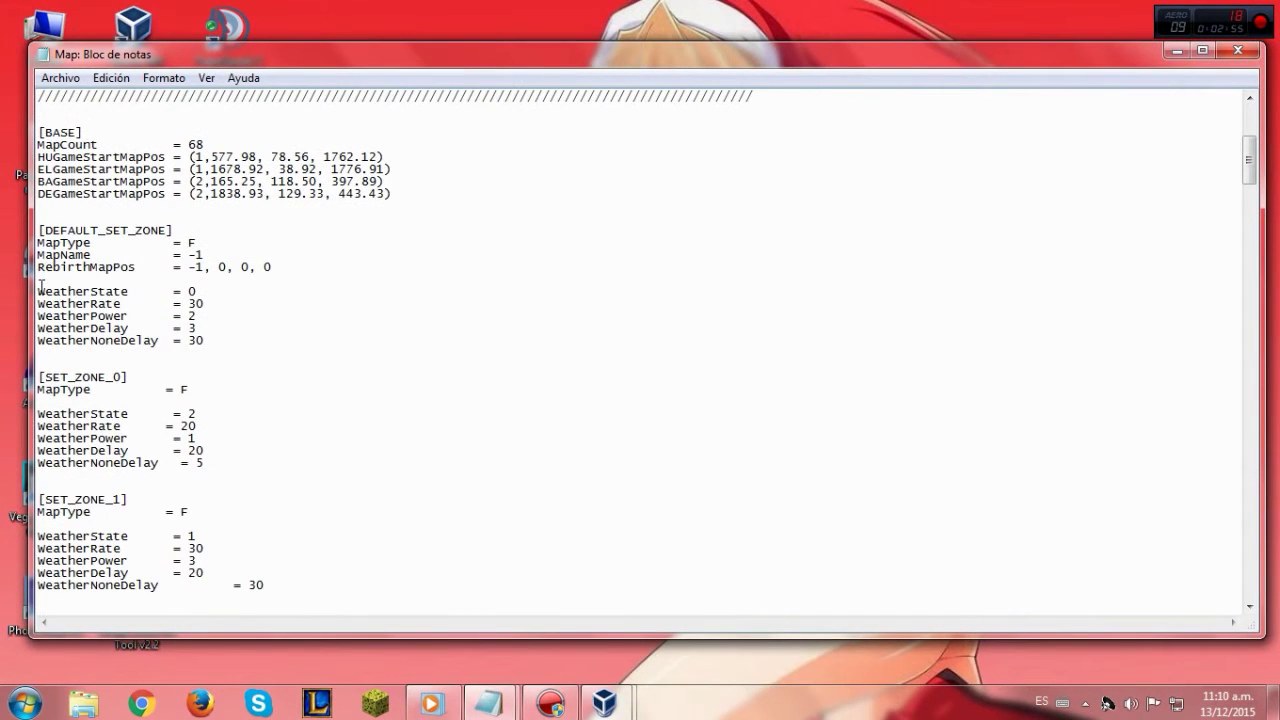
drag(38, 288, 203, 348)
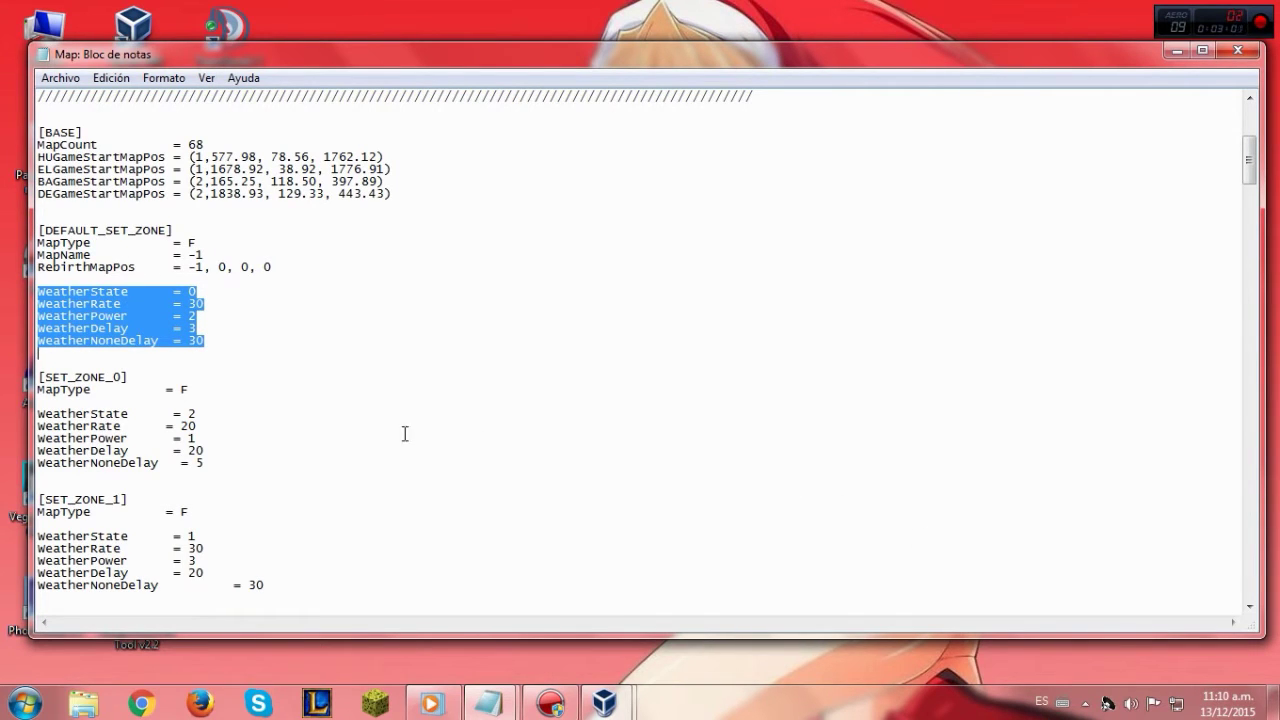
scroll(465, 392, down, 20)
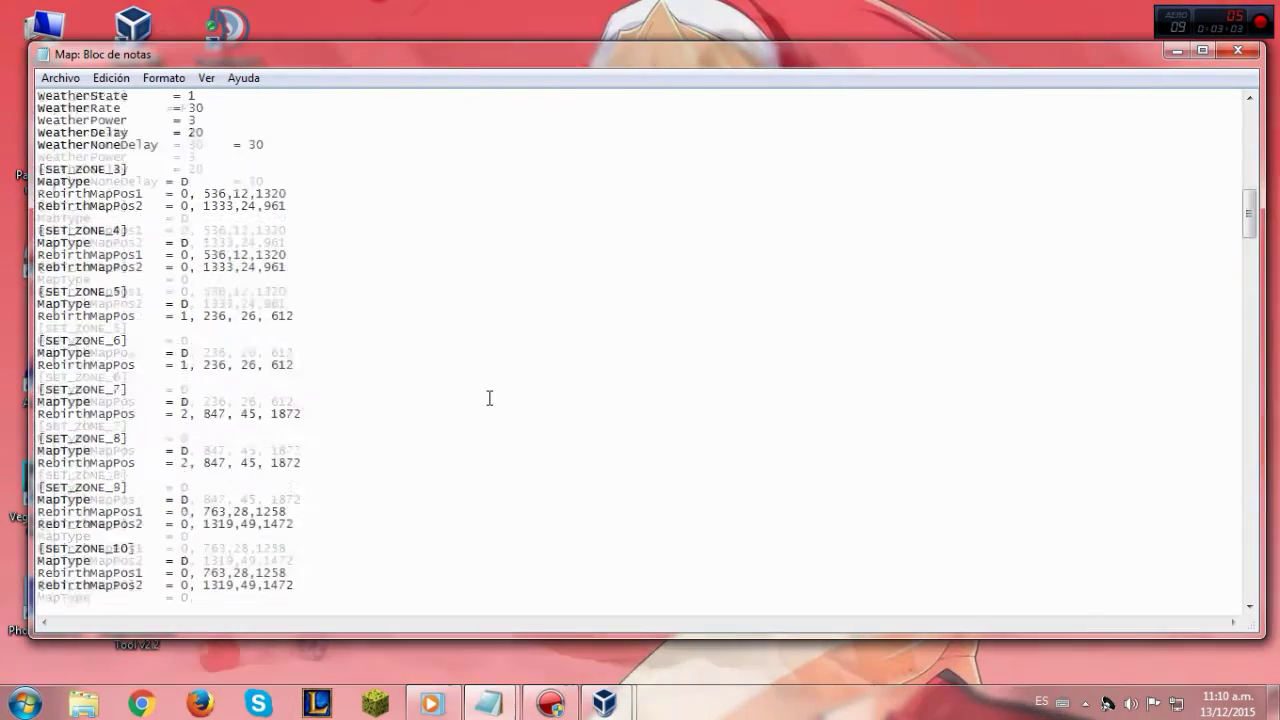
scroll(487, 398, down, 20)
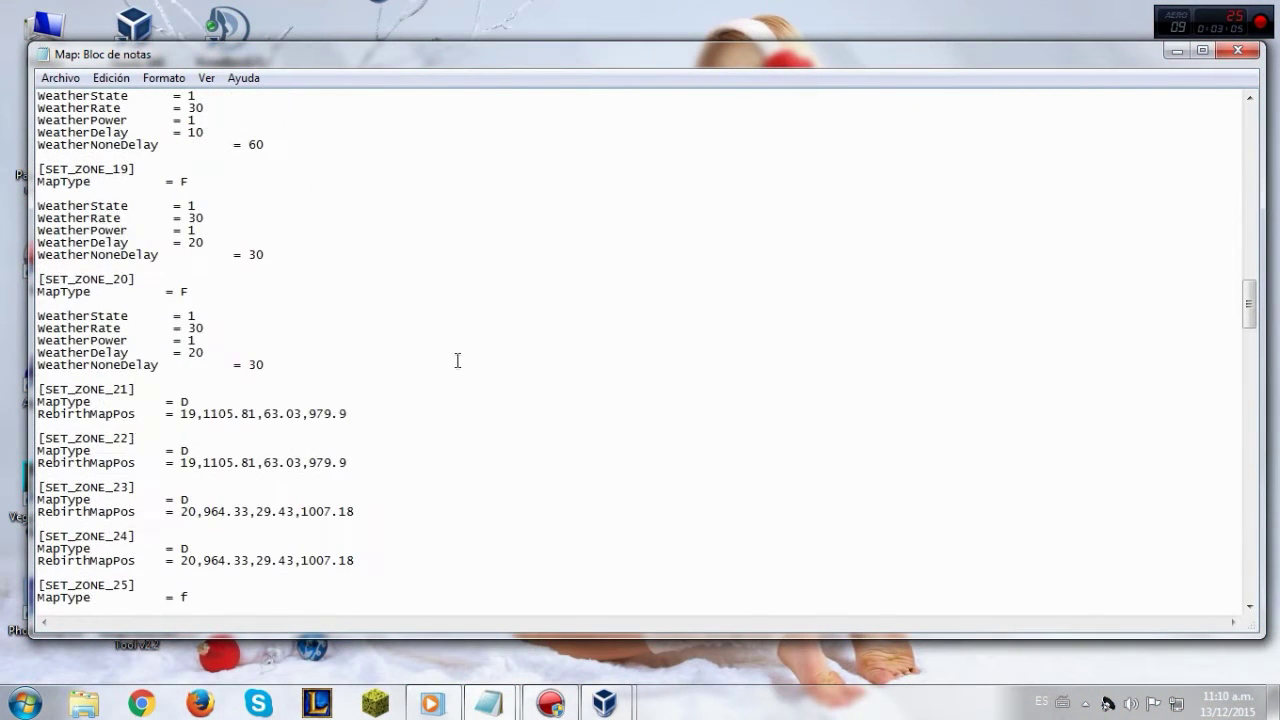
scroll(458, 359, down, 2)
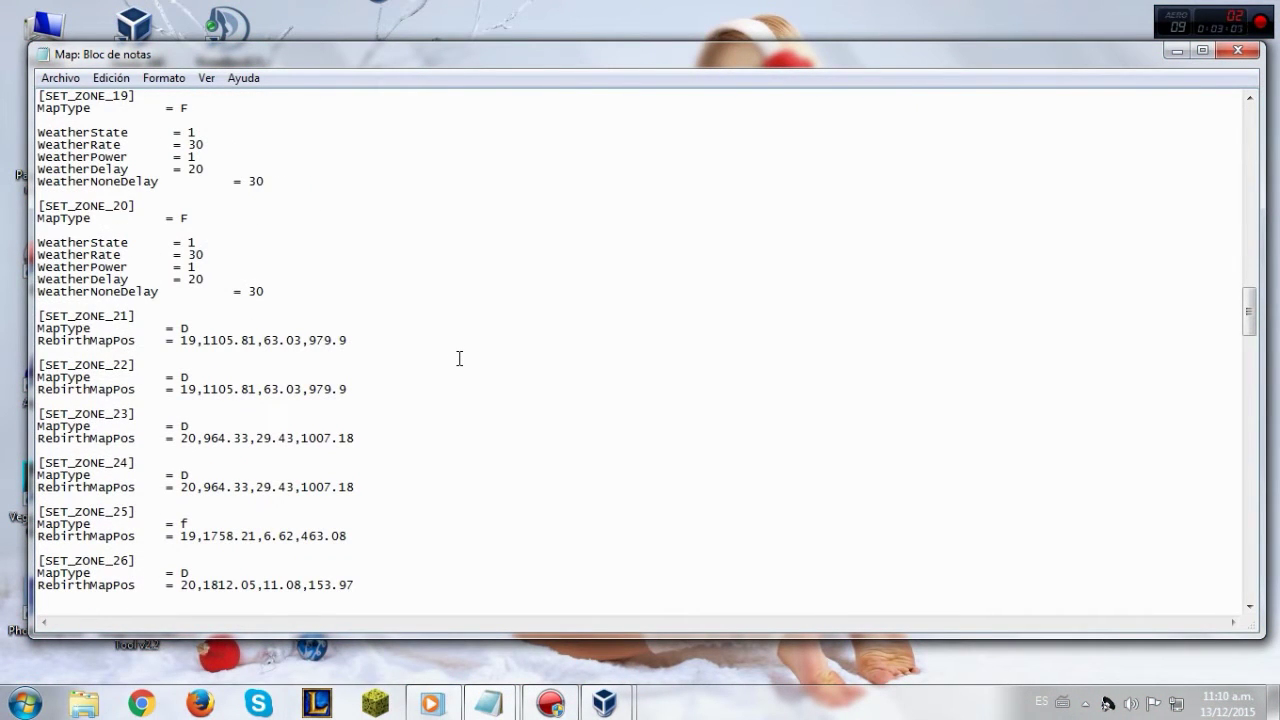
scroll(459, 360, down, 3)
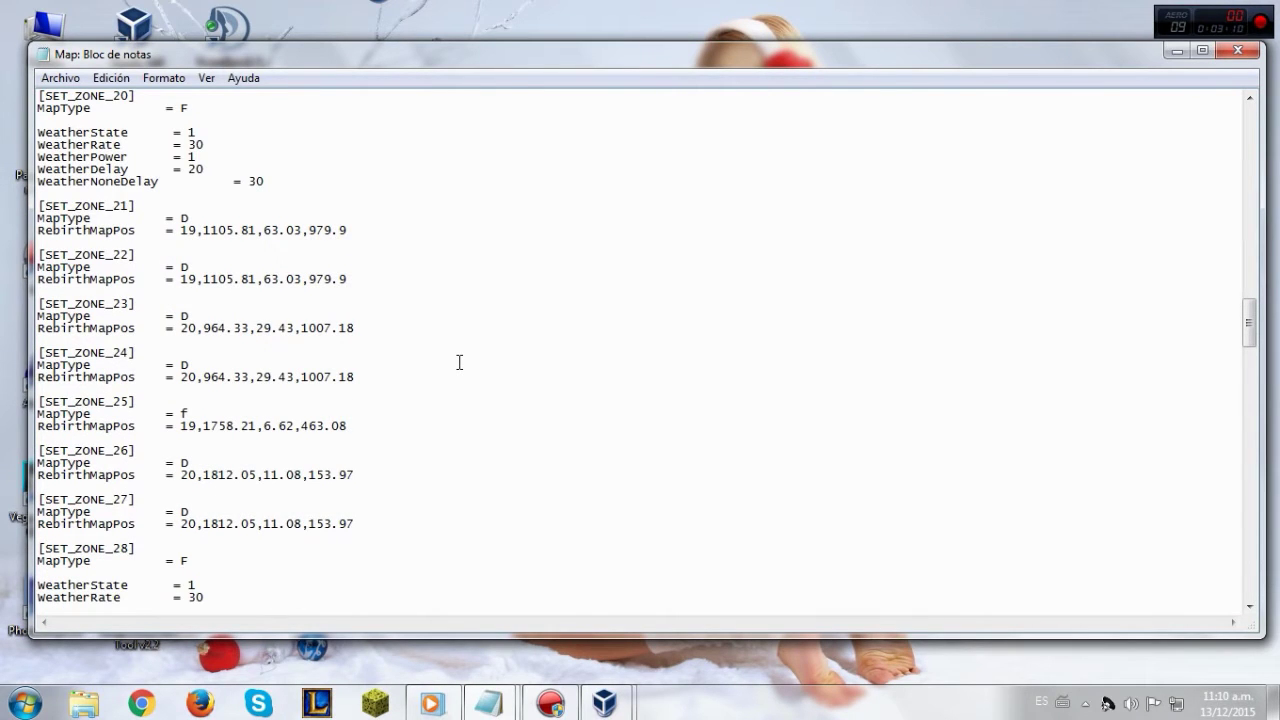
scroll(459, 362, down, 17)
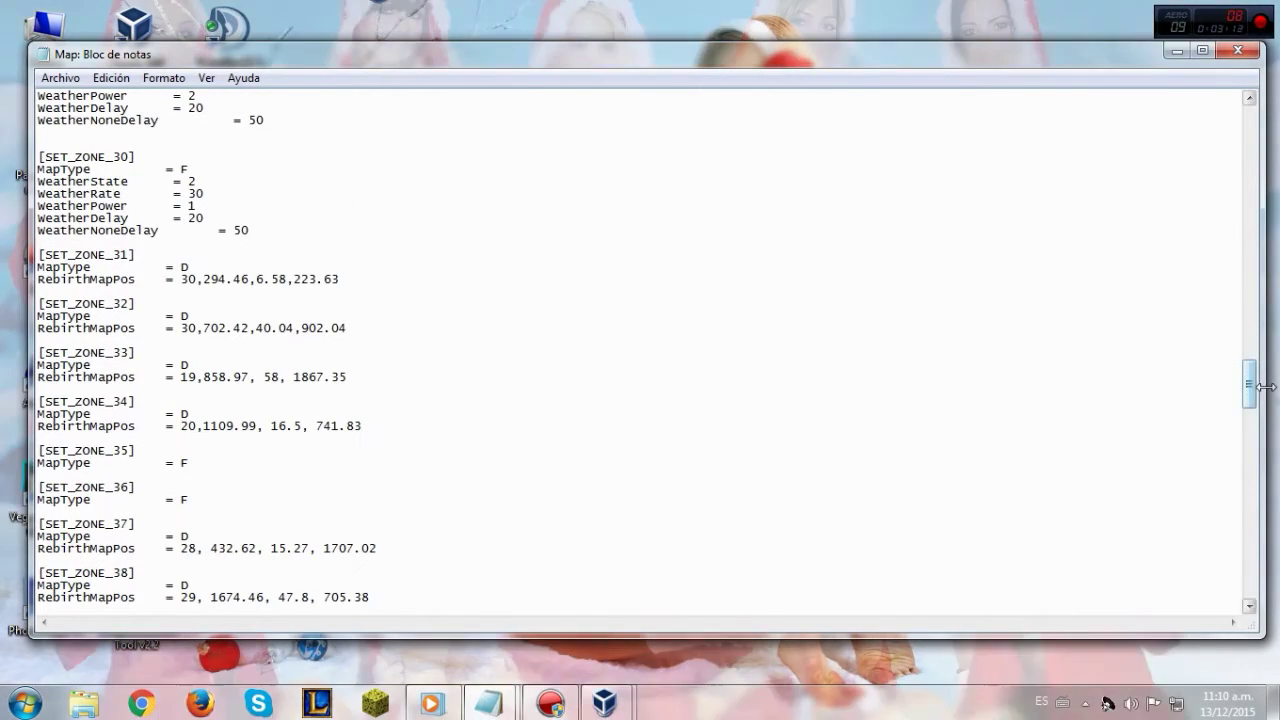
drag(1250, 385, 1248, 461)
Shrink the Map document window and place it clear of the desktop icons
drag(30, 43, 486, 114)
drag(789, 120, 677, 108)
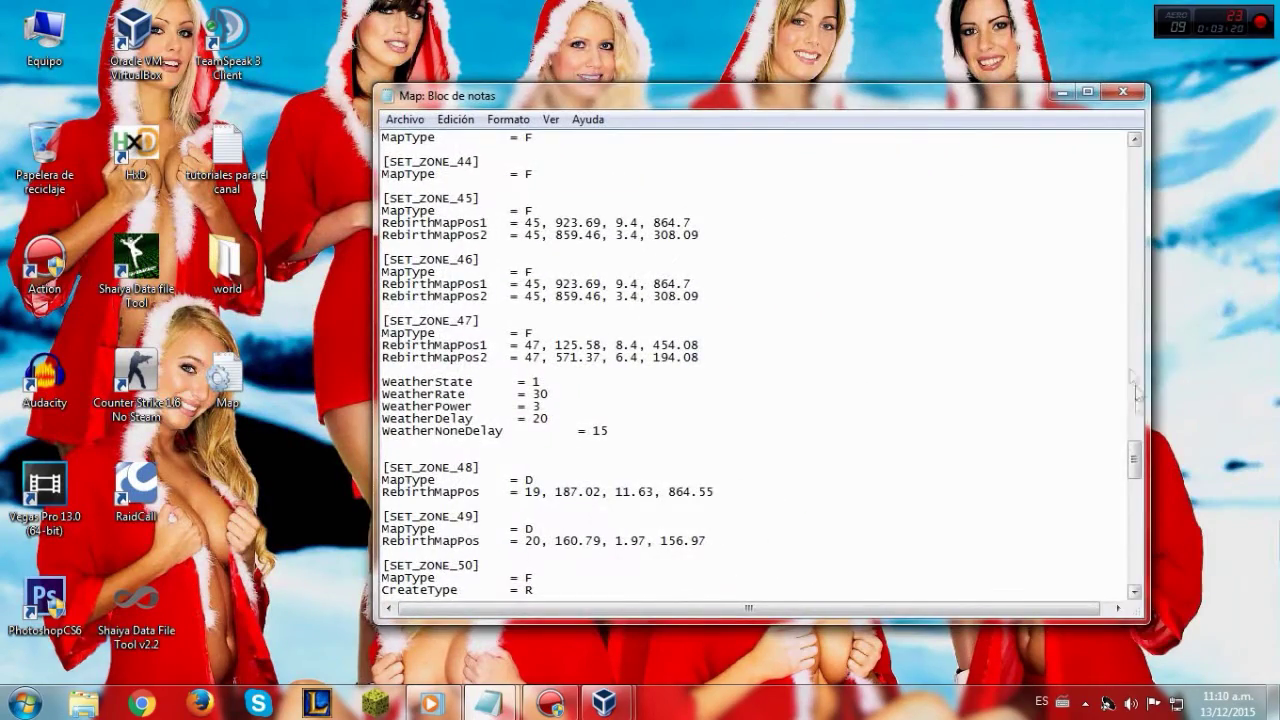
Add the weather block to [SET_ZONE_50] below RebirthMapPos2: WeatherState 2, WeatherRate 20, WeatherPower 1, WeatherDelay 20, WeatherNoneDelay 5
mouse_move(1134, 458)
mouse_down()
mouse_move(1145, 500)
mouse_move(1150, 468)
mouse_up()
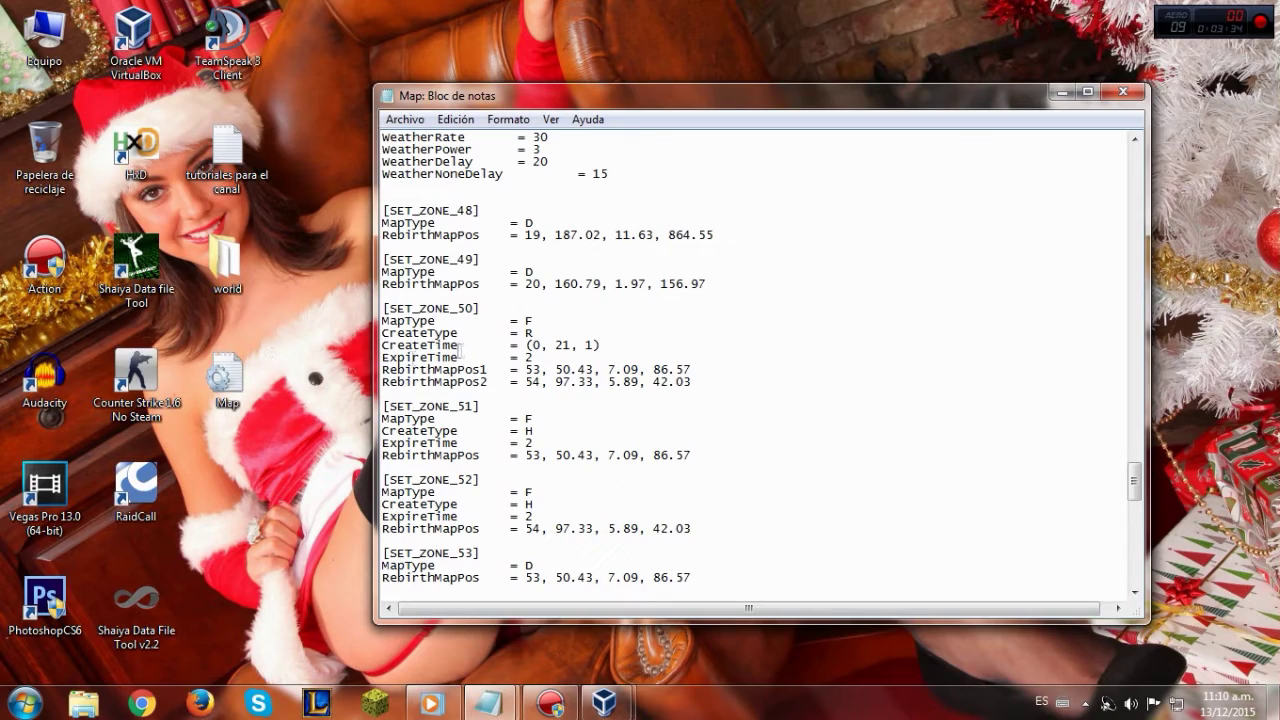
drag(1134, 481, 1134, 199)
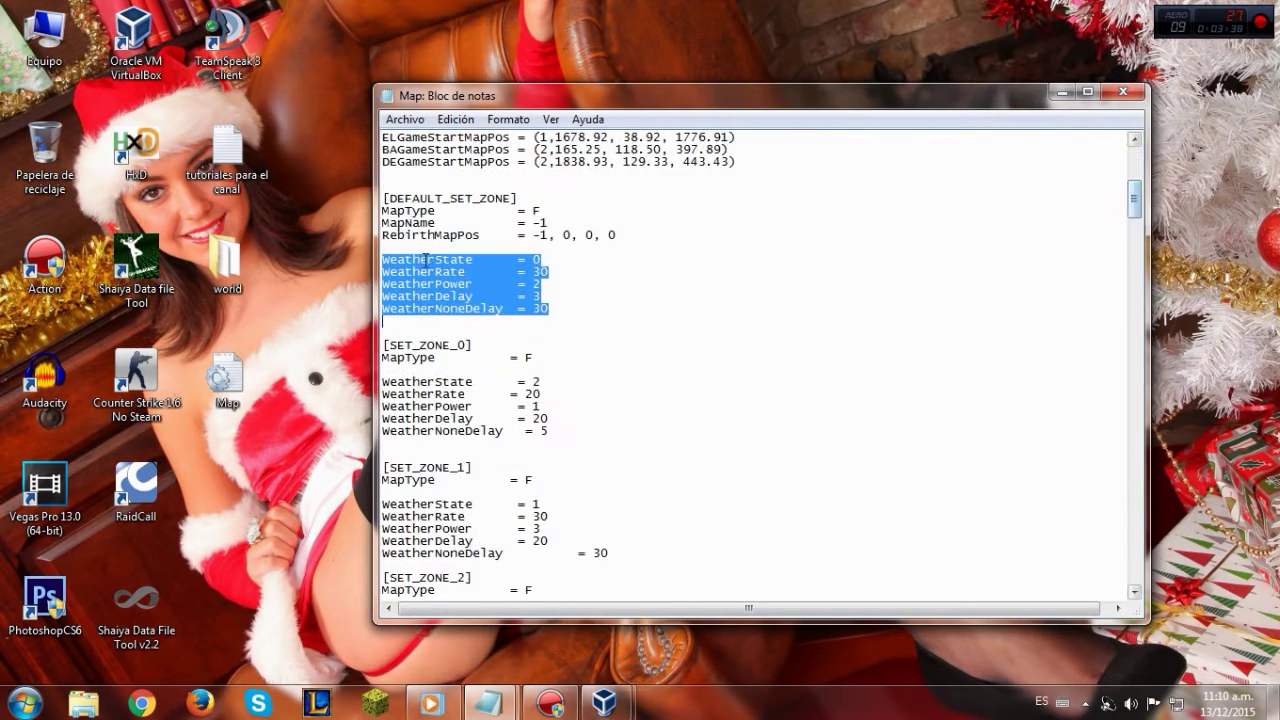
scroll(574, 240, up, 5)
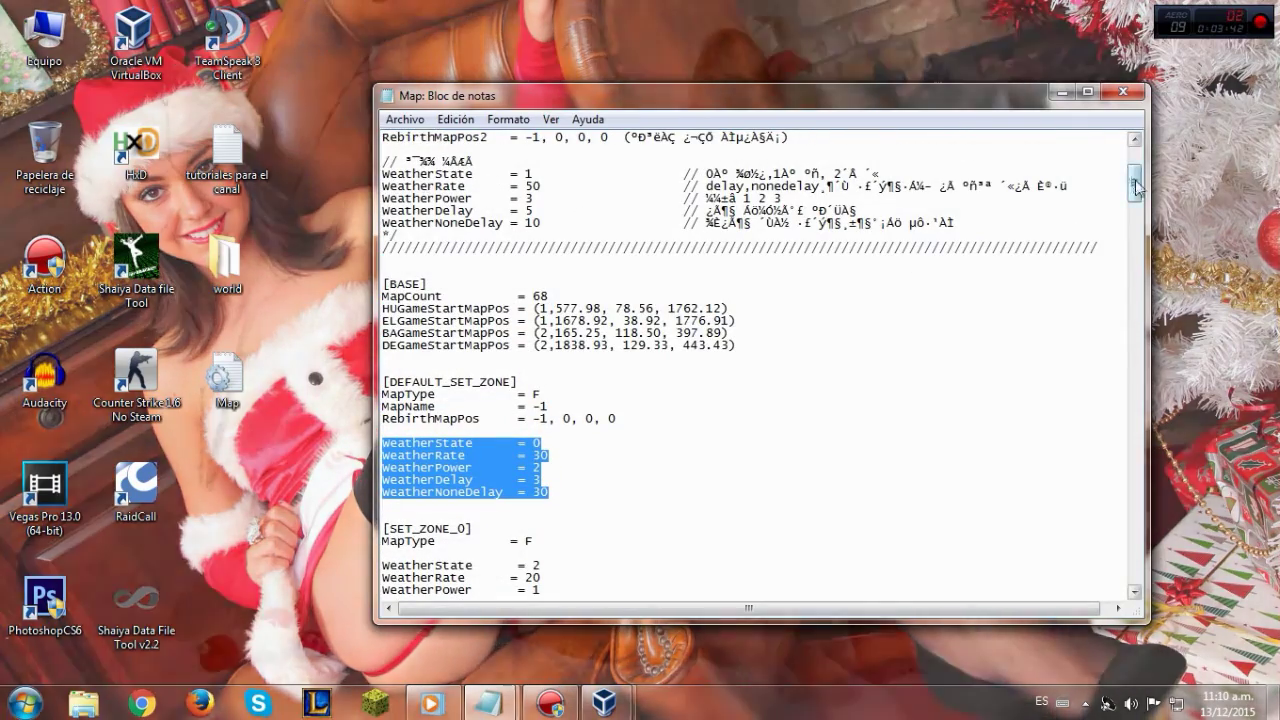
drag(1134, 185, 1132, 485)
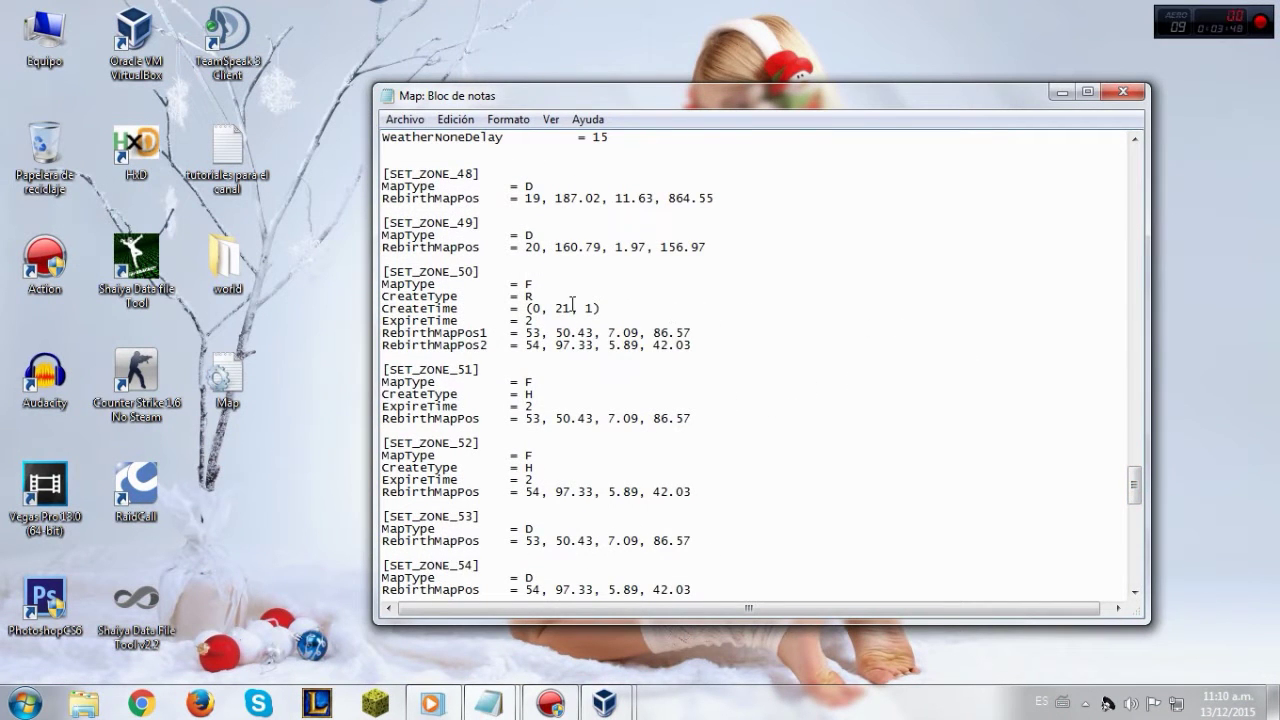
click(692, 343)
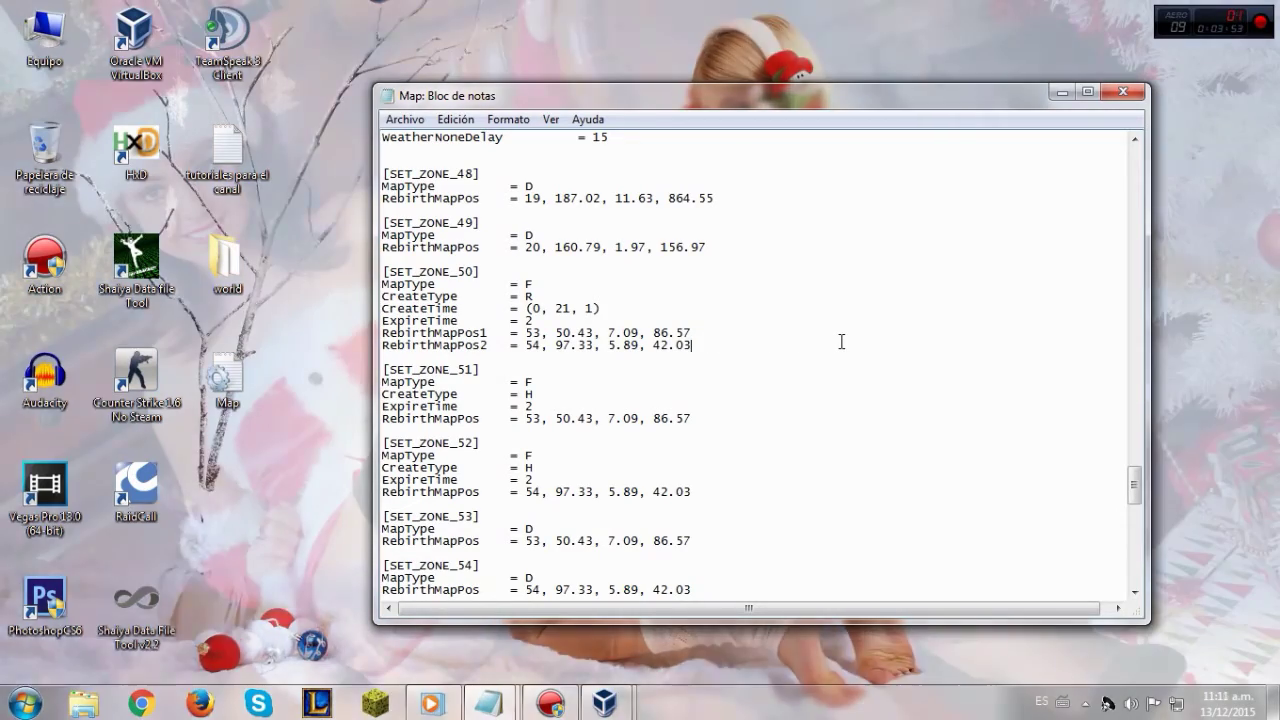
key(Return)
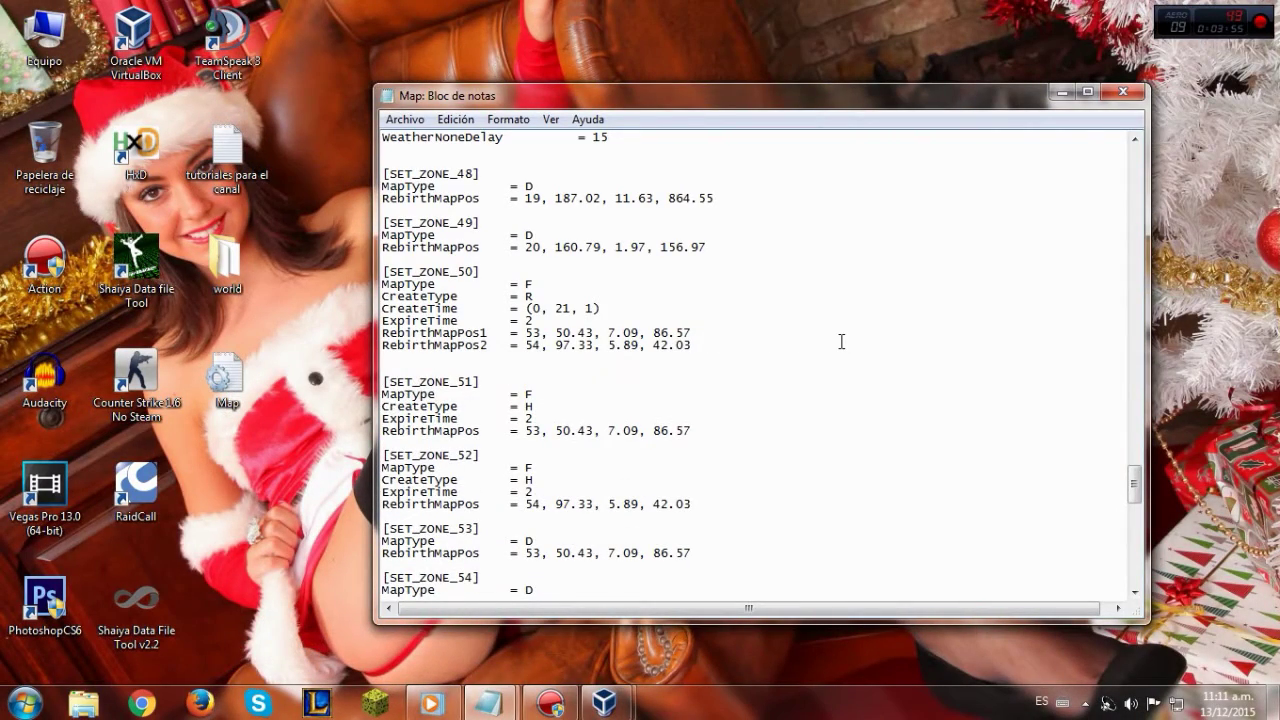
text(WeatherState      = 2 WeatherRate      = 20 WeatherPower      = 1 WeatherDelay     = 20 WeatherNoneDelay   = 5)
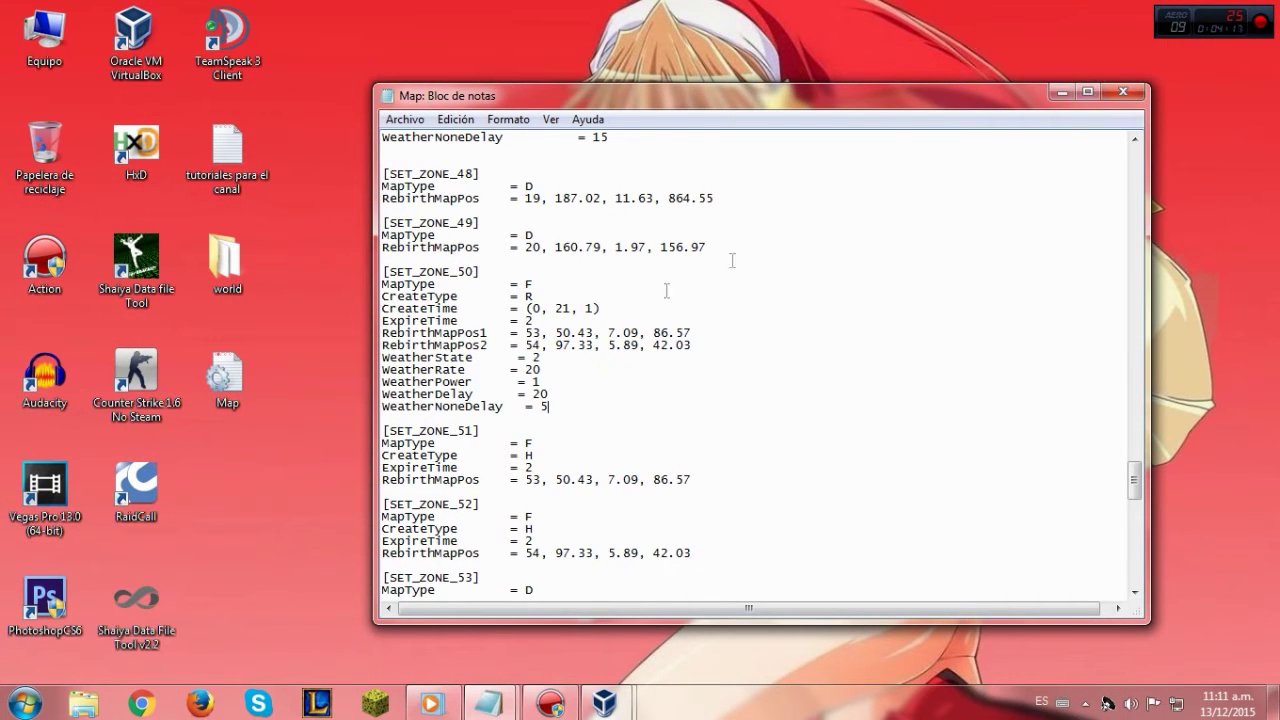
Minimize the Map document, refresh the desktop, and open its world folder docked to half of the screen
click(1057, 95)
drag(424, 130, 851, 549)
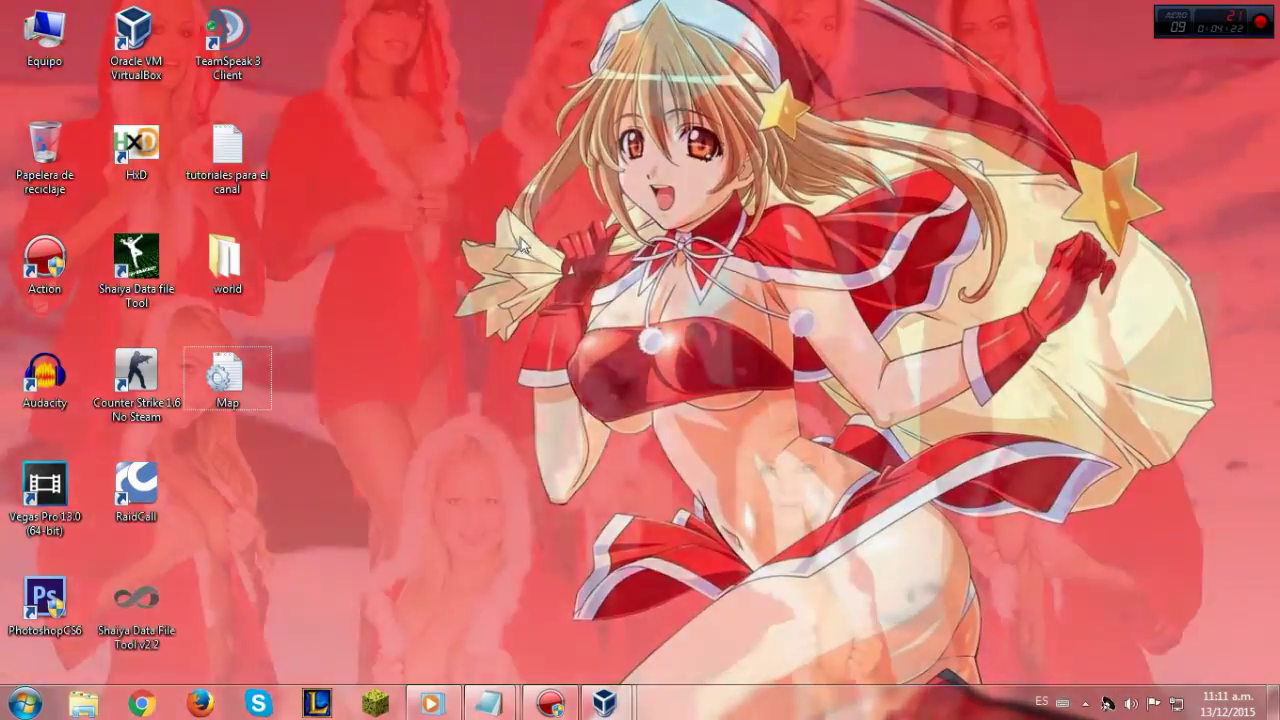
right_click(514, 234)
click(654, 294)
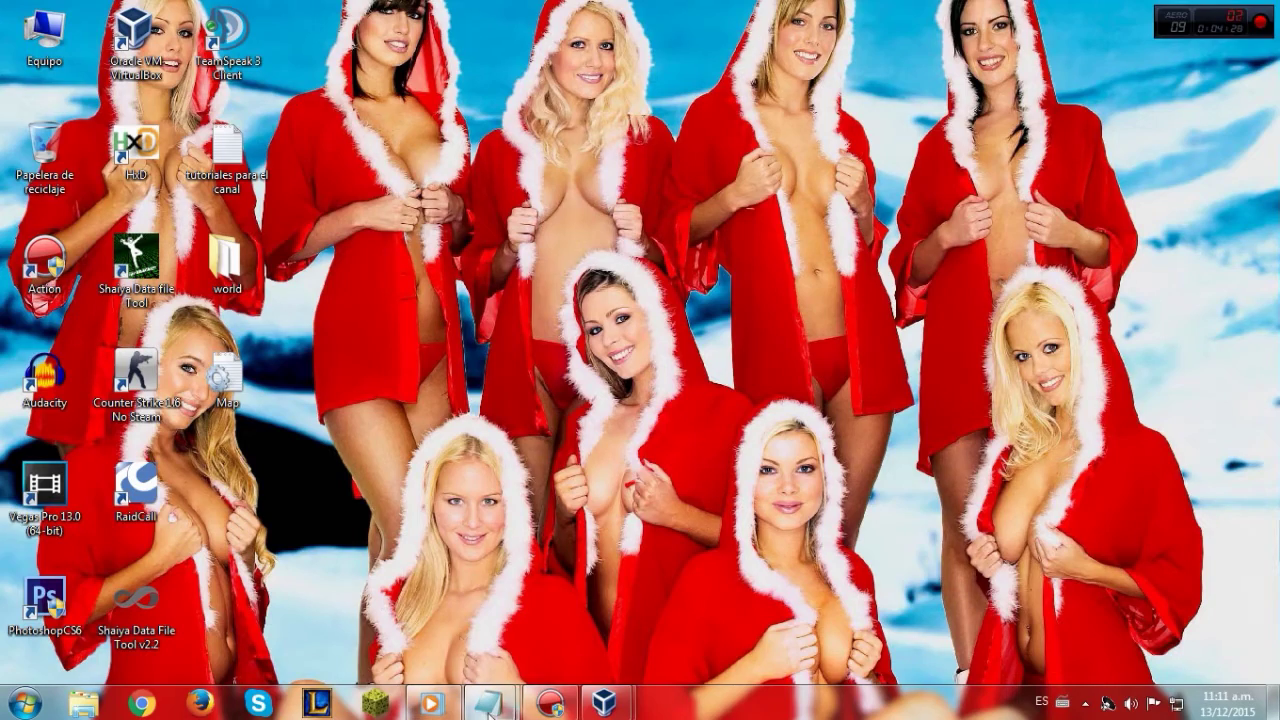
mouse_move(505, 708)
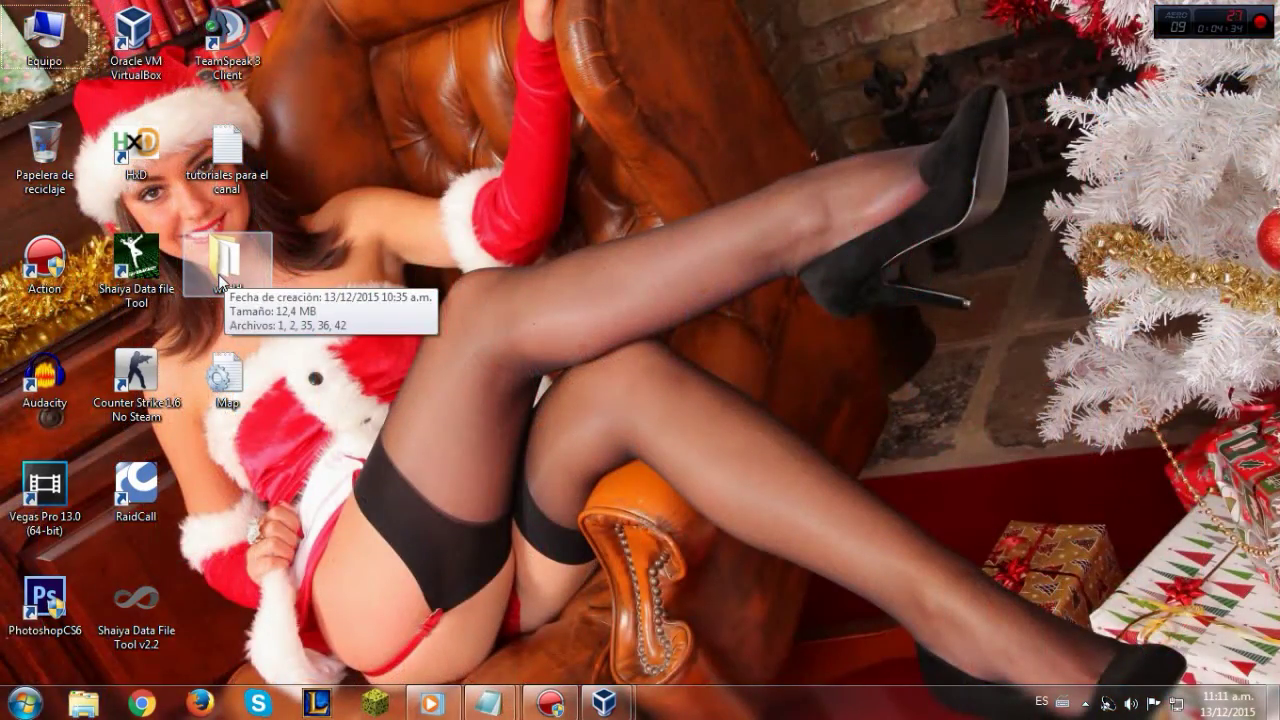
double_click(220, 270)
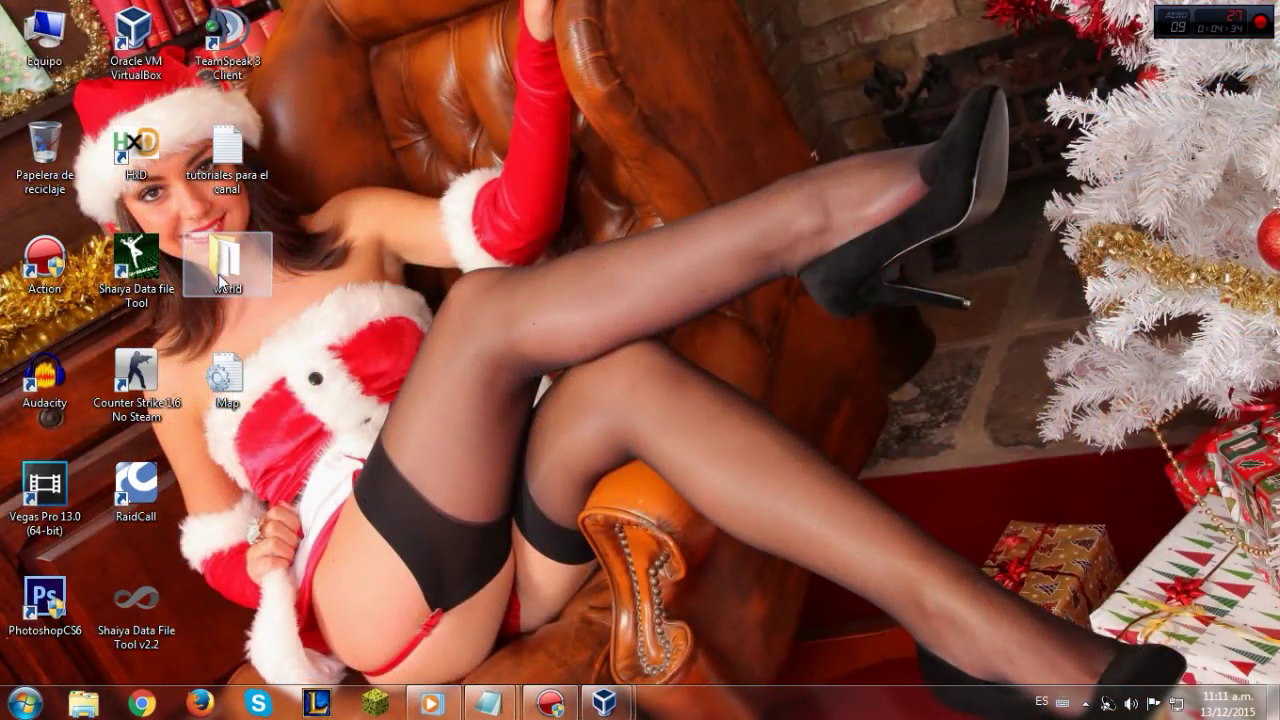
drag(366, 6, 1279, 45)
Examine the details of the WLD files 1, 2, 35, 36 and 42 one after another
drag(1197, 385, 890, 150)
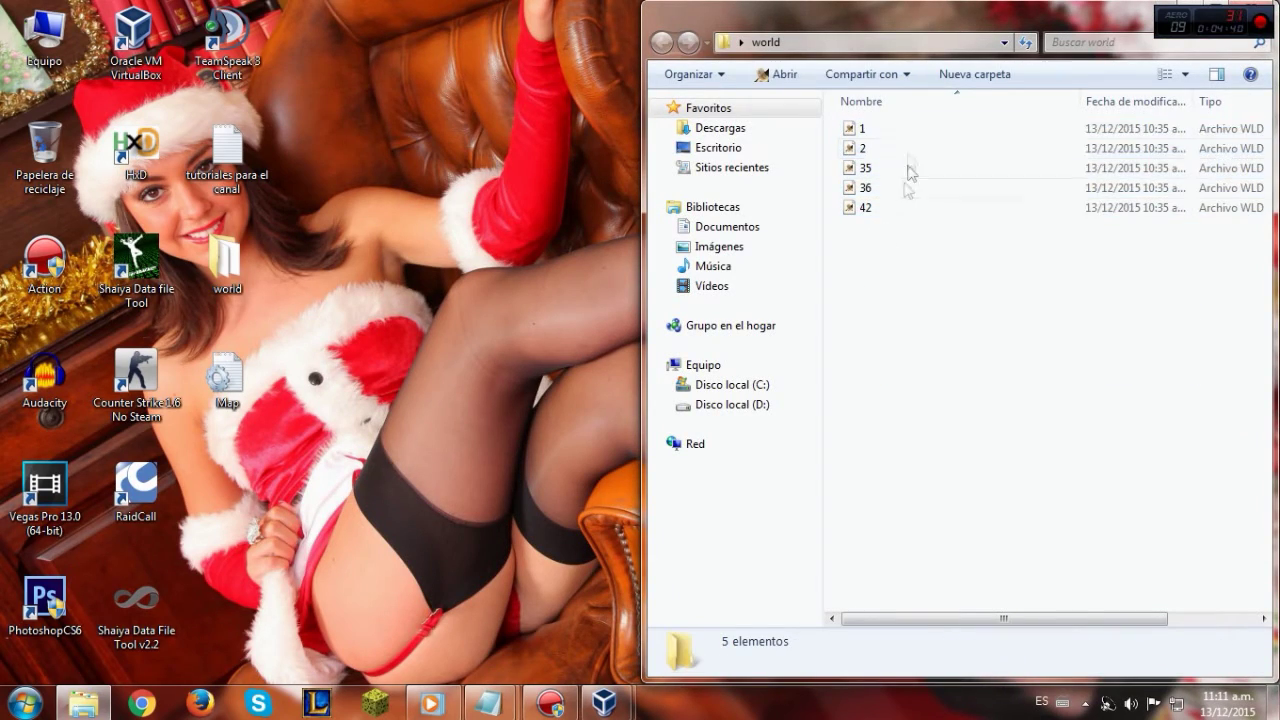
click(872, 130)
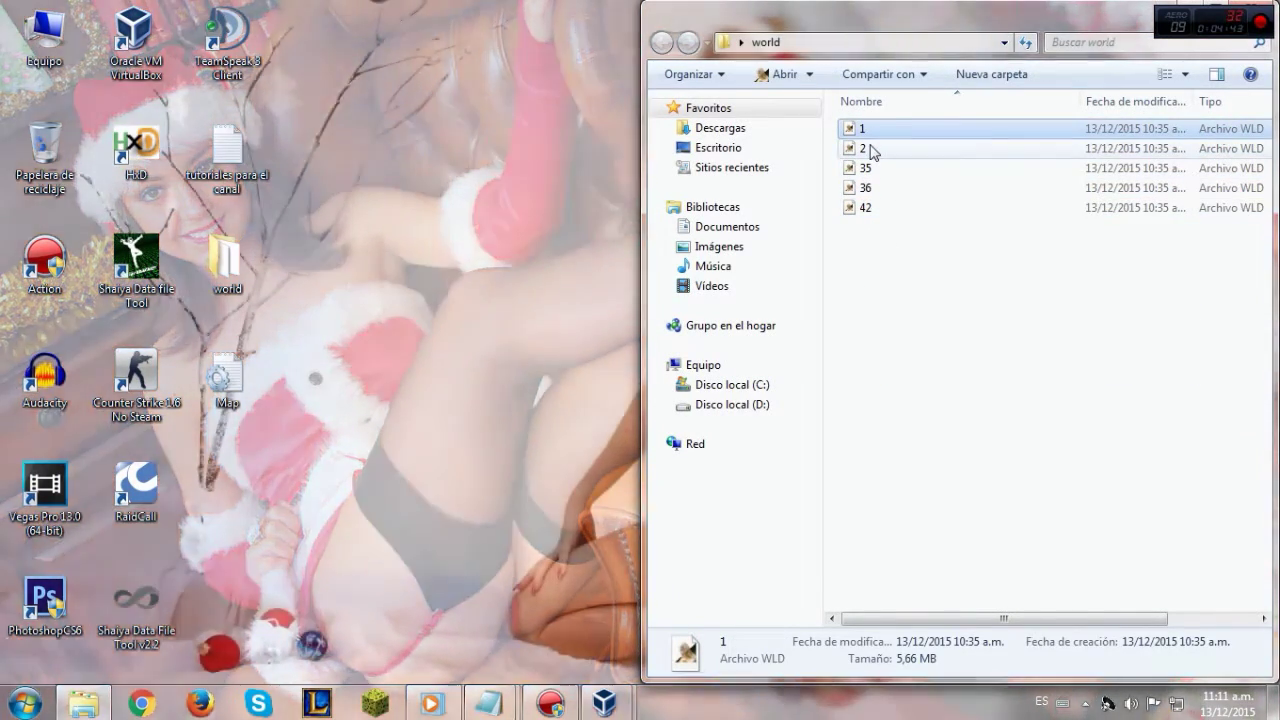
click(868, 150)
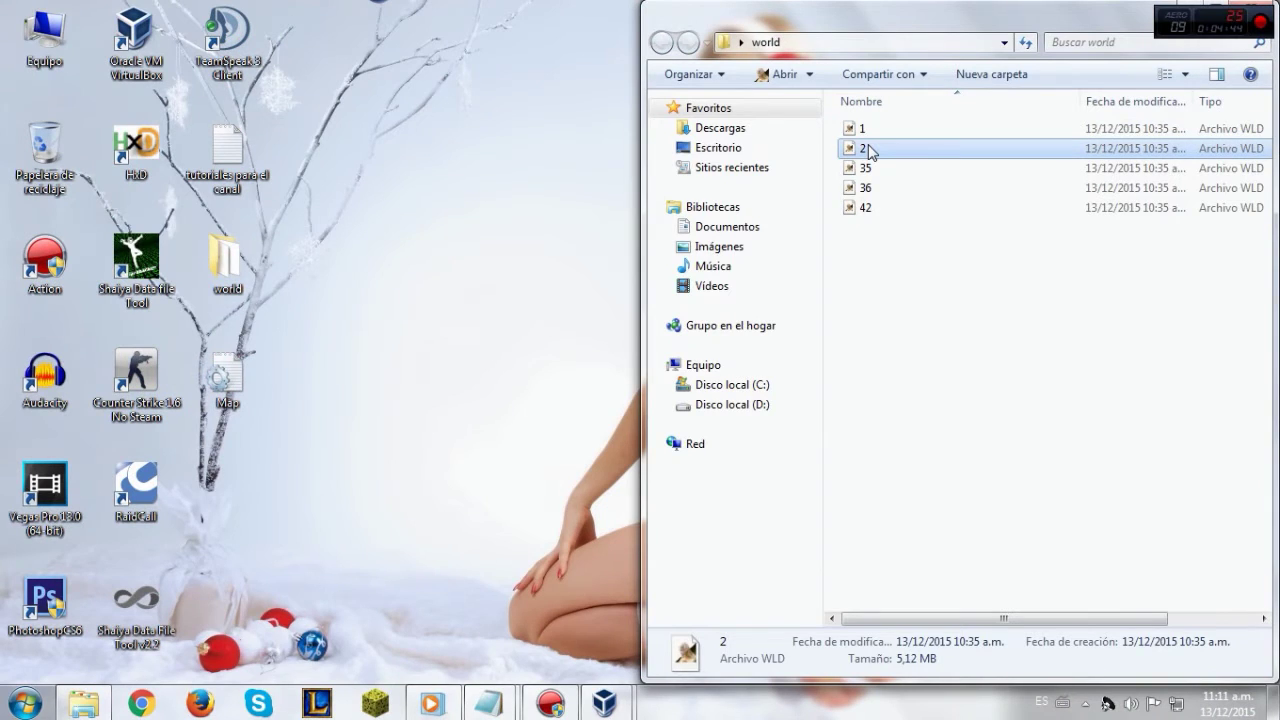
click(866, 170)
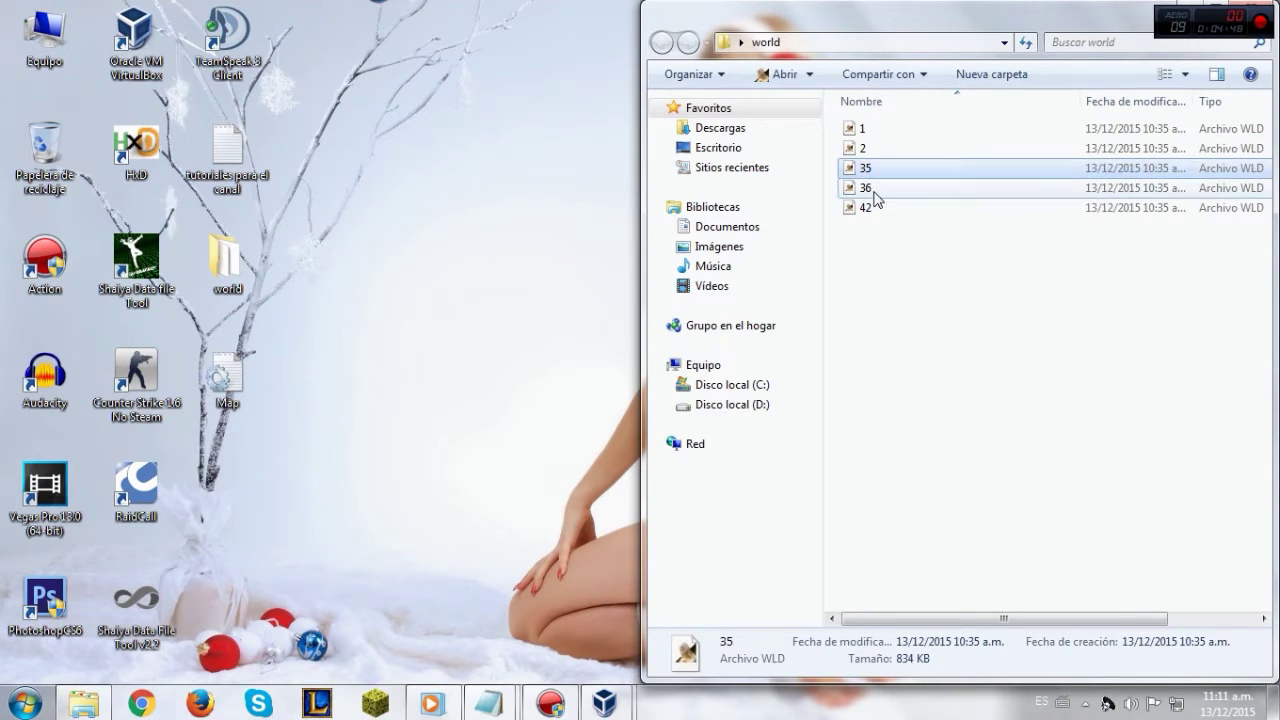
click(873, 192)
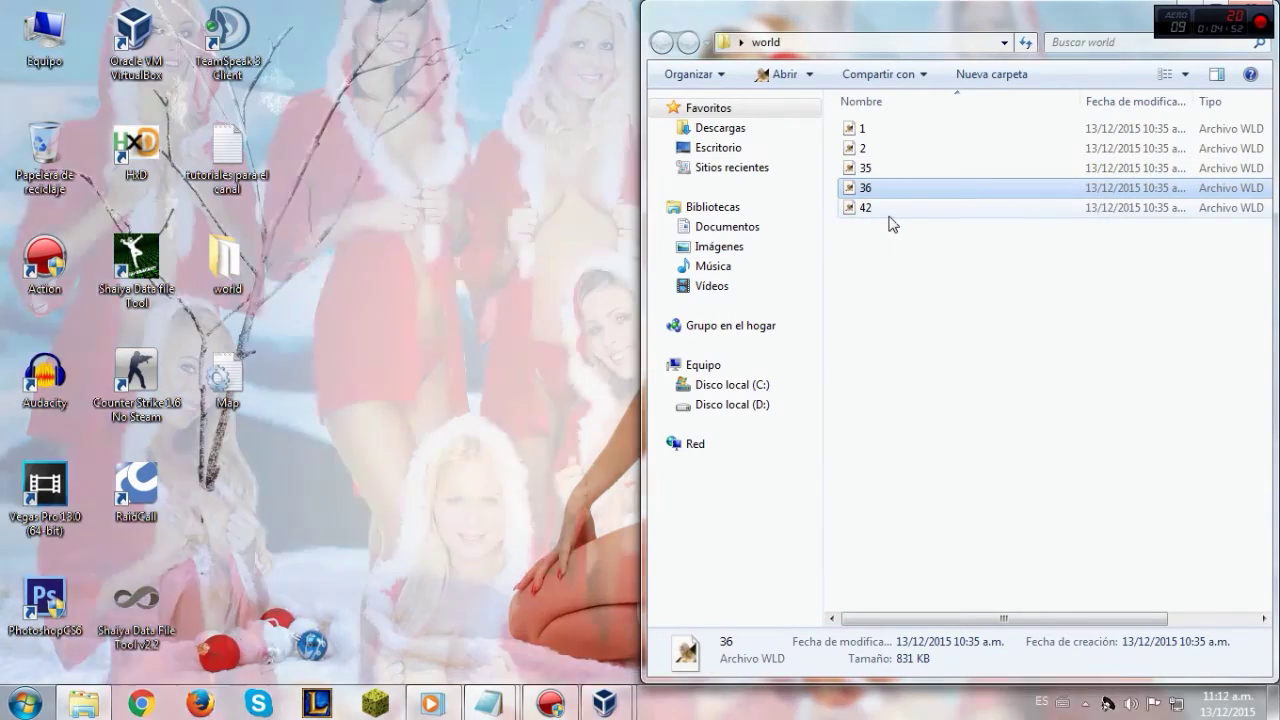
click(889, 209)
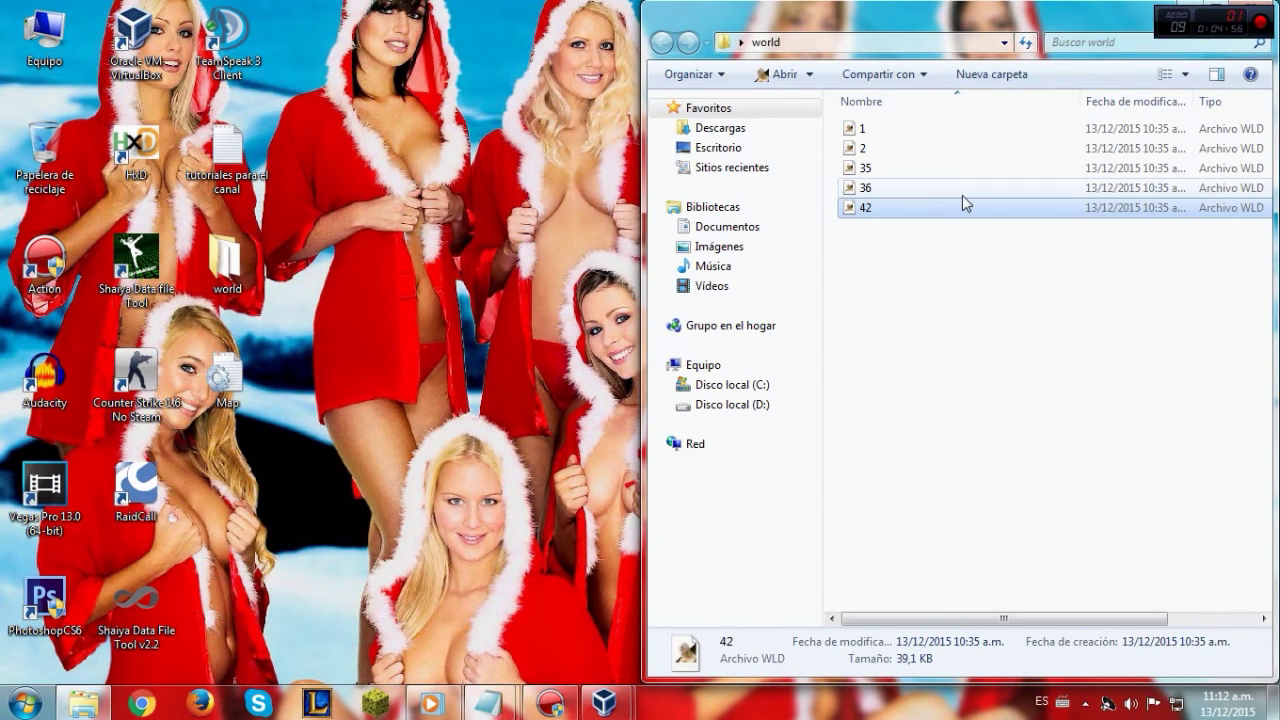
Copy all five WLD files in the world folder
drag(1143, 384, 866, 128)
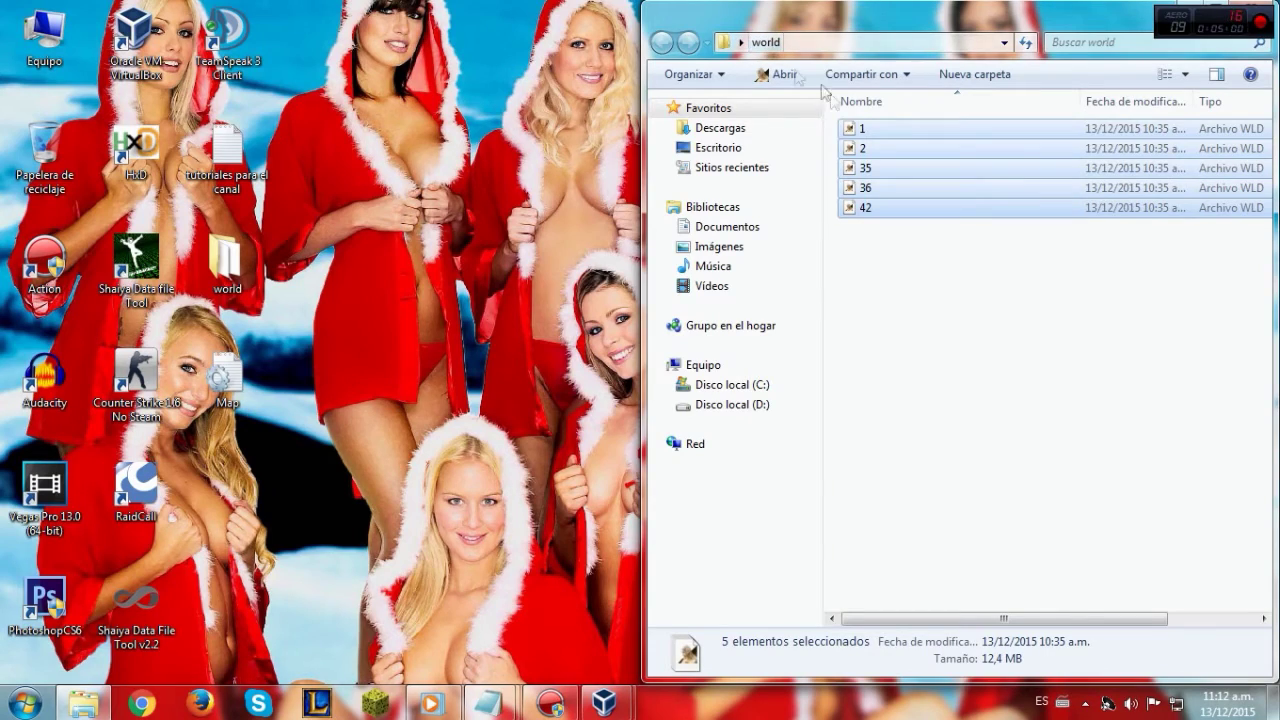
right_click(860, 147)
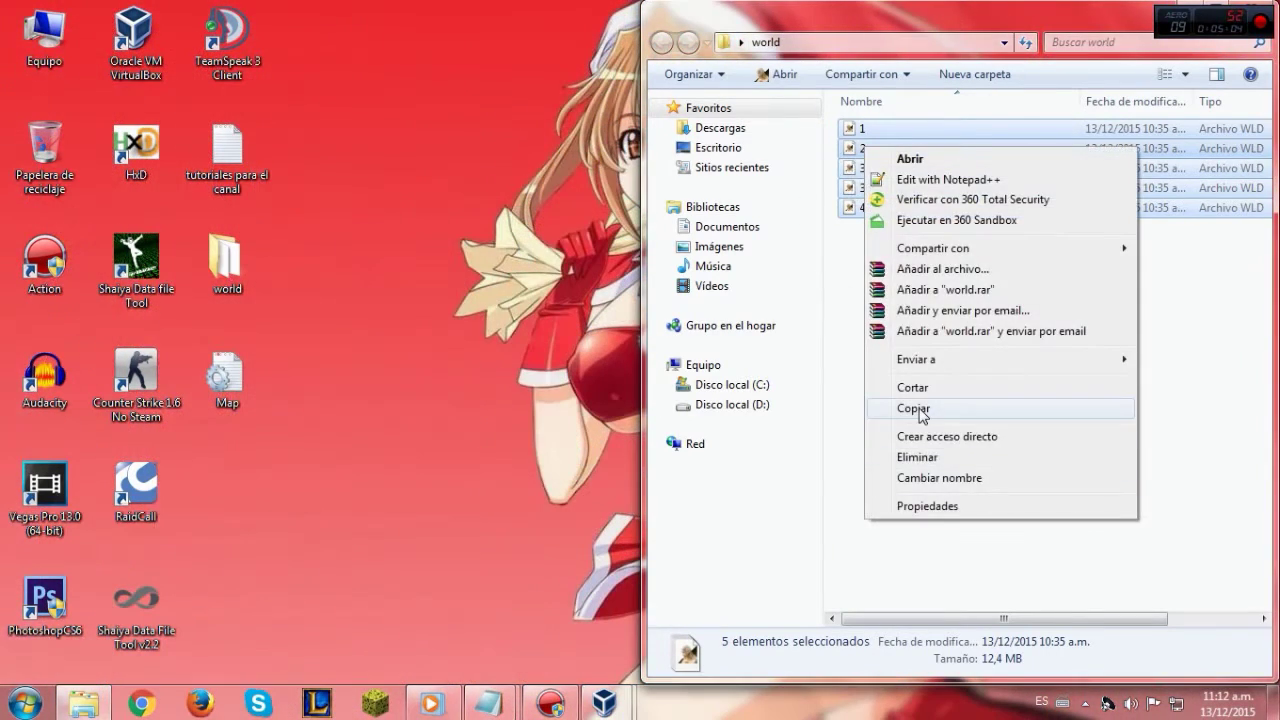
click(920, 410)
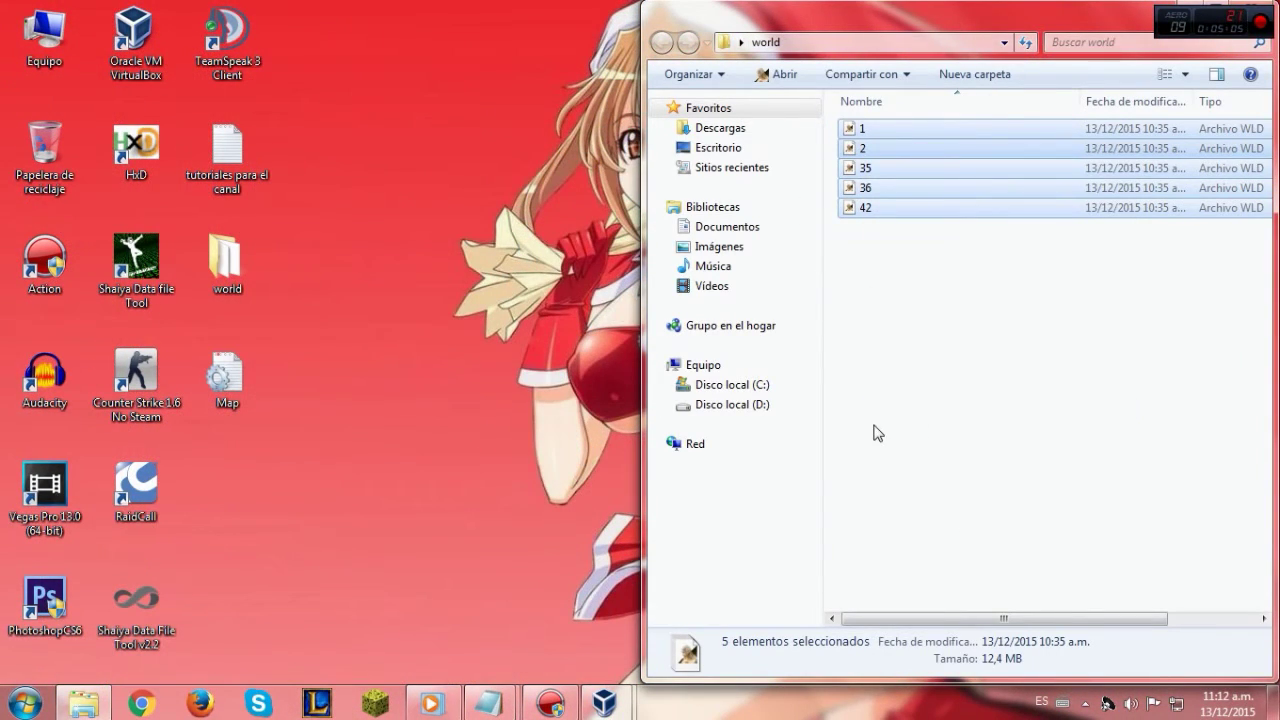
Switch to the ProyecShaiya virtual machine and open the folder C:\ShaiyaServer\PSM_Client\Bin\Data\Map
click(82, 703)
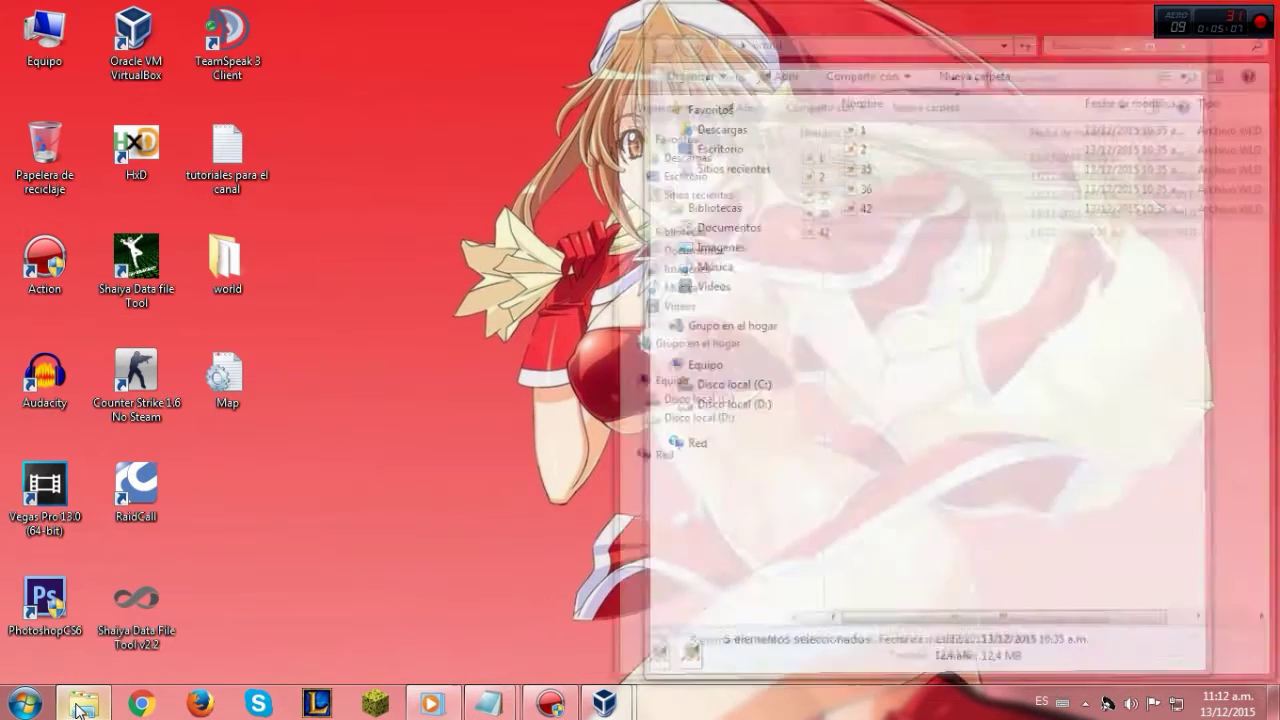
click(84, 703)
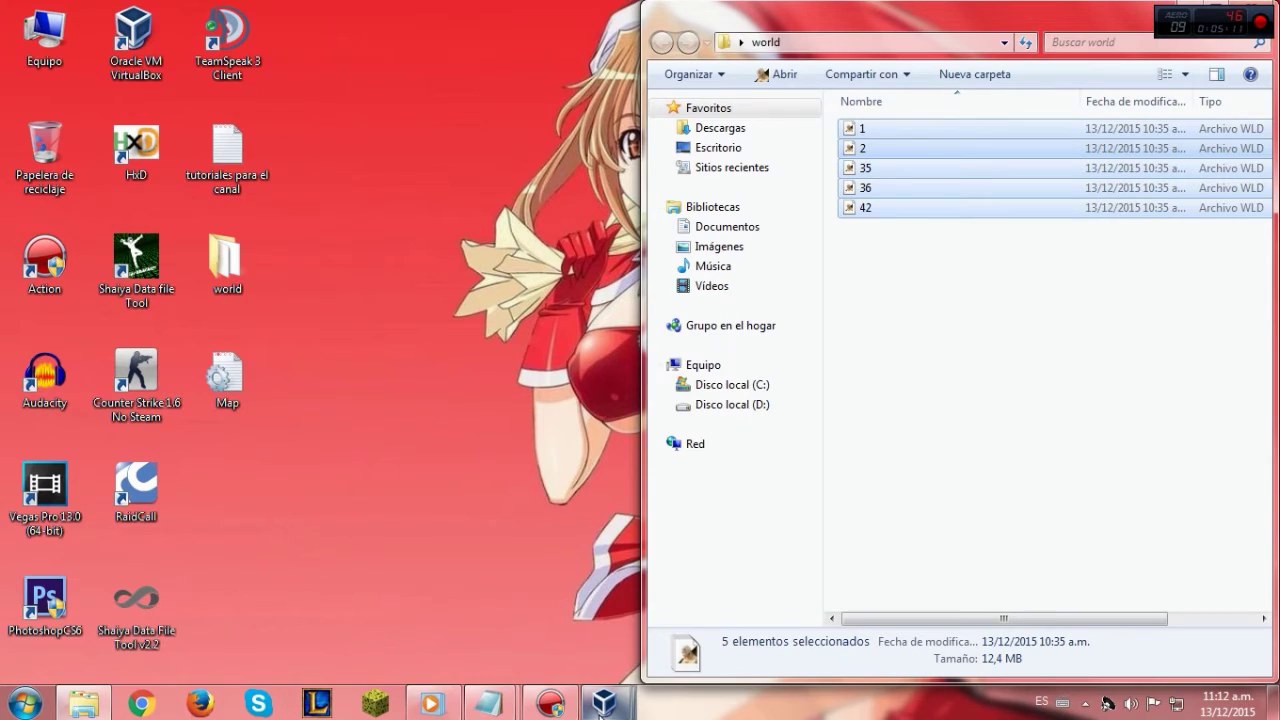
click(690, 590)
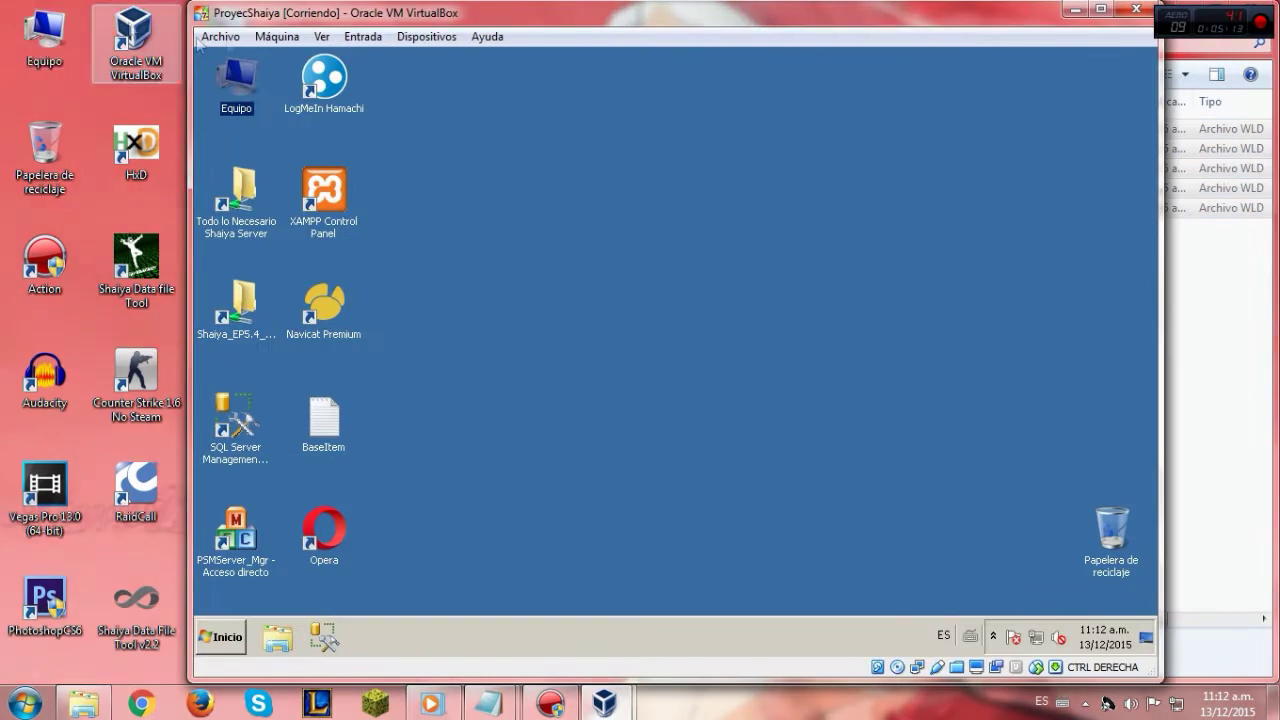
double_click(236, 85)
double_click(420, 170)
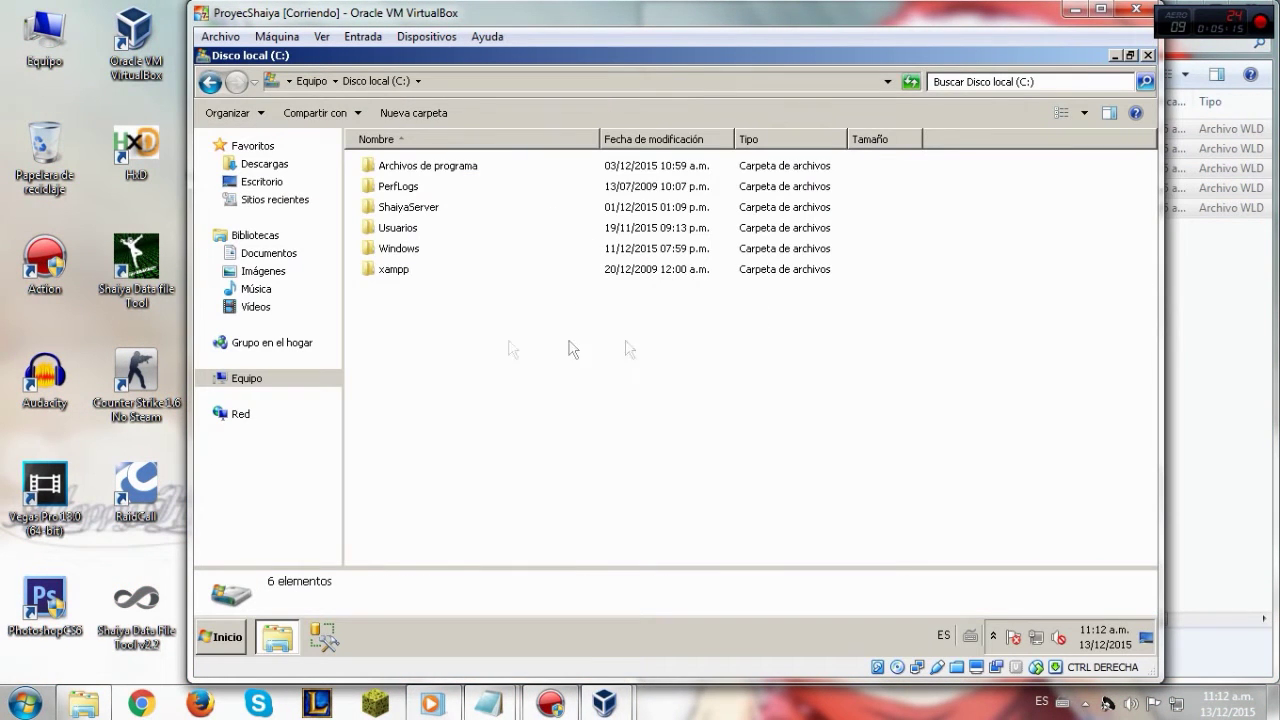
double_click(395, 209)
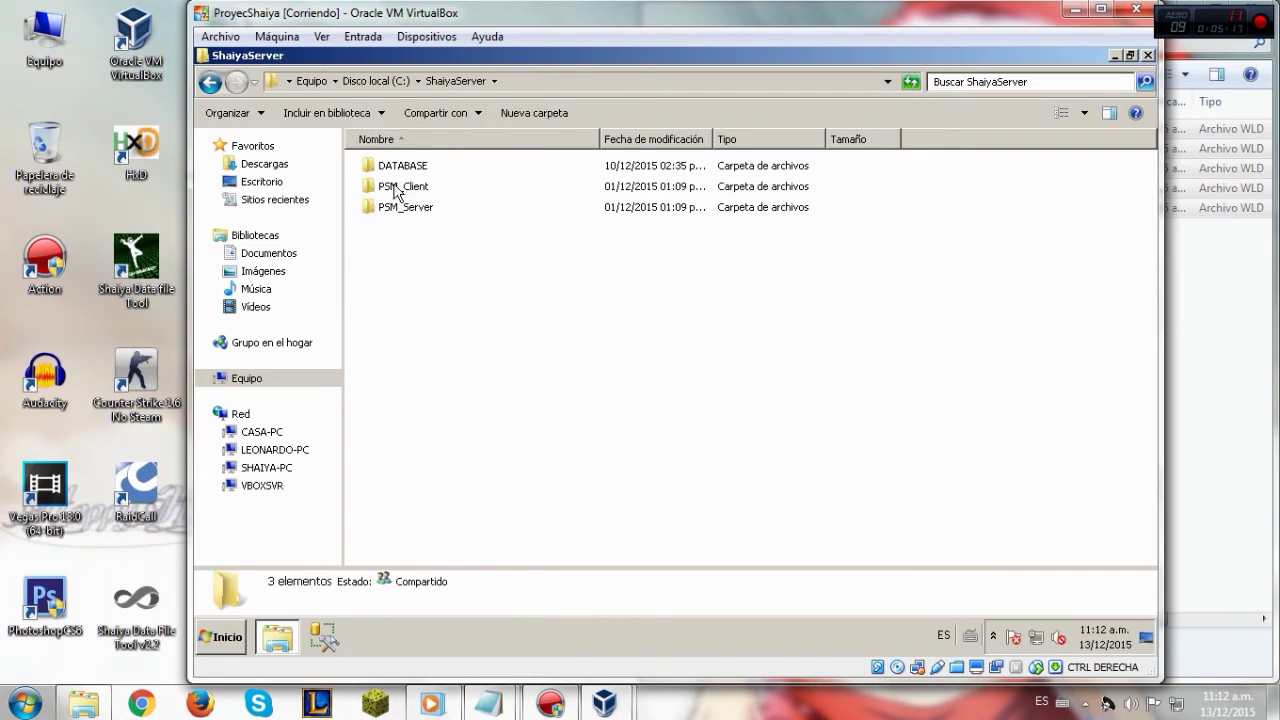
double_click(397, 188)
double_click(390, 166)
double_click(397, 187)
double_click(415, 207)
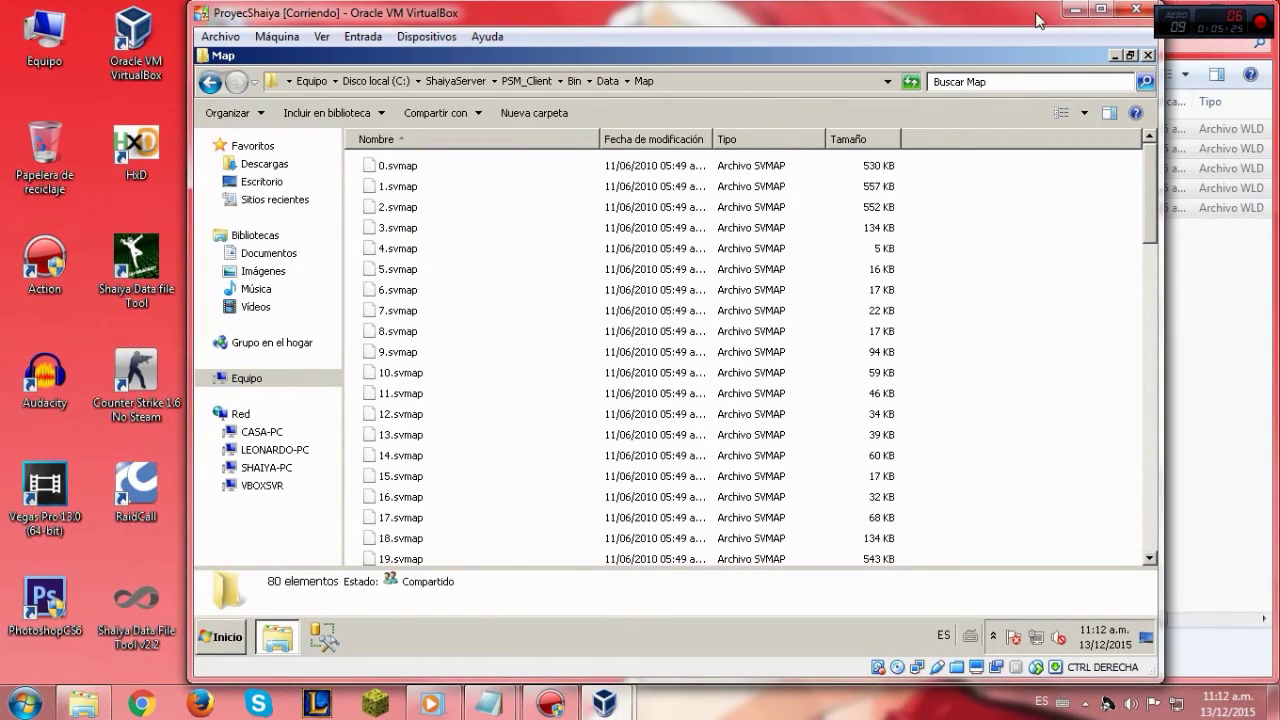
Move the virtual machine window aside to uncover the world folder, and view the properties of WLD file 1
drag(1036, 20, 882, 20)
click(884, 135)
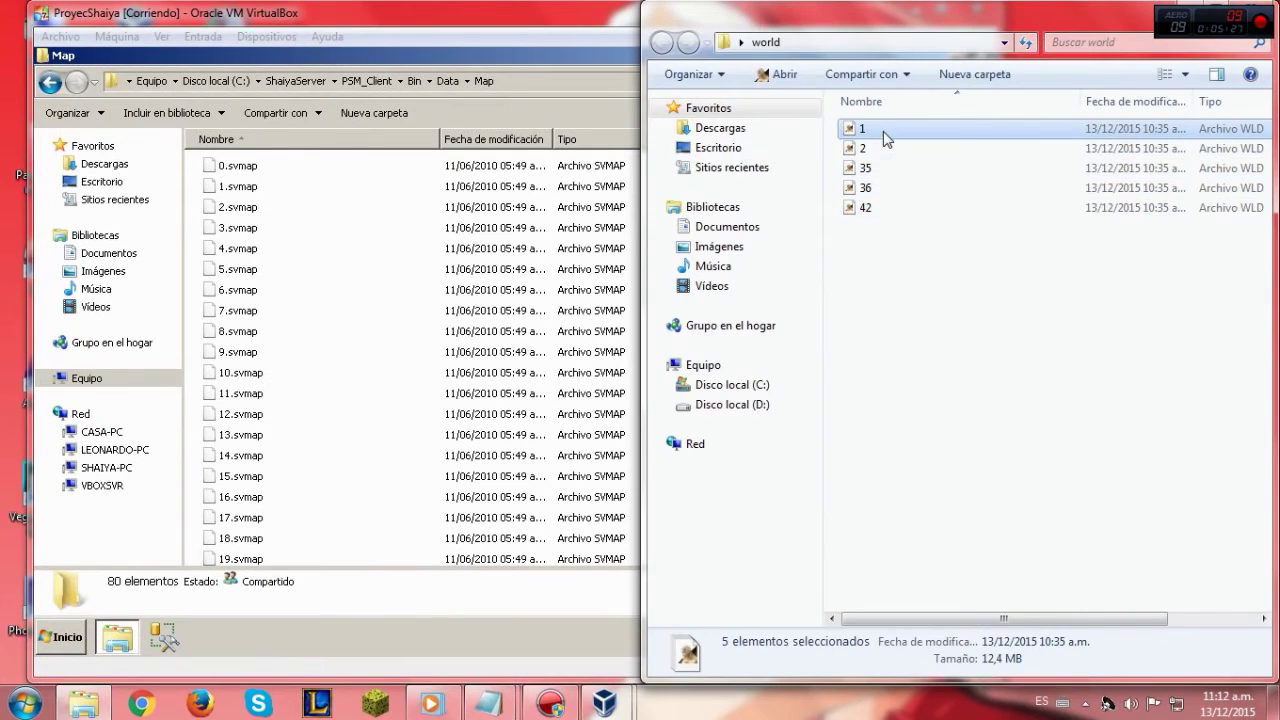
click(884, 139)
right_click(884, 139)
click(1010, 528)
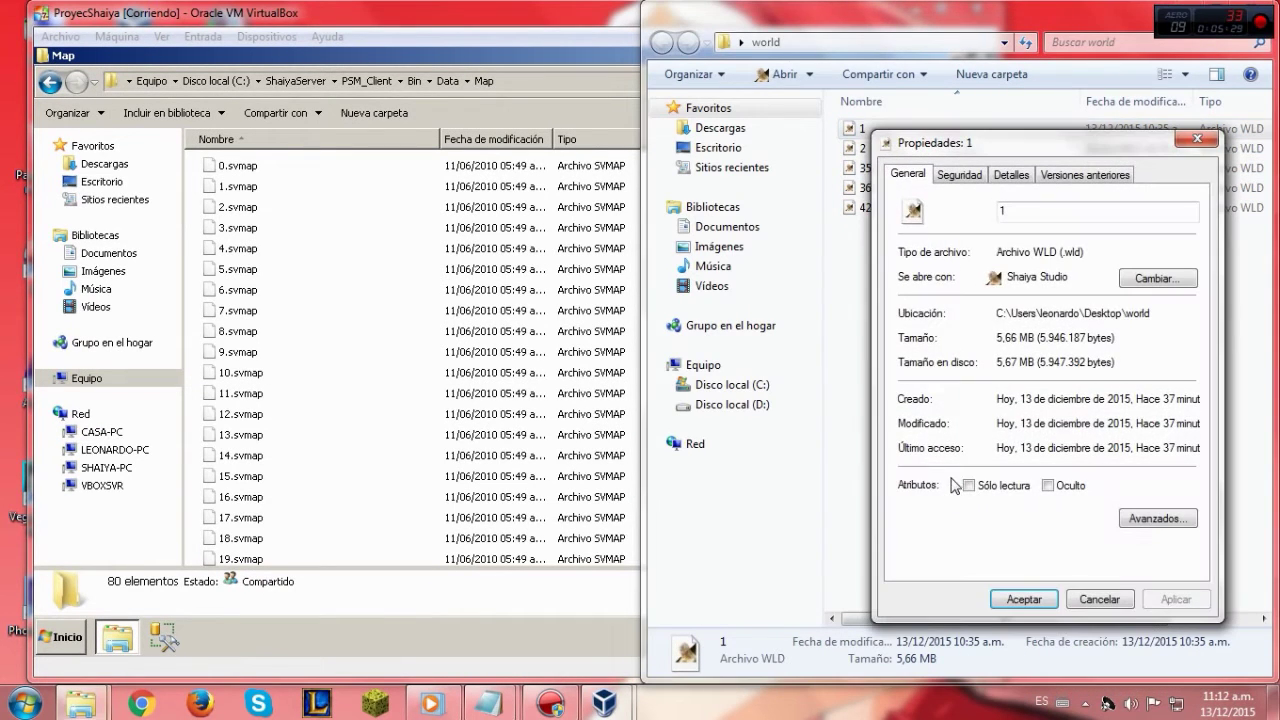
click(1197, 139)
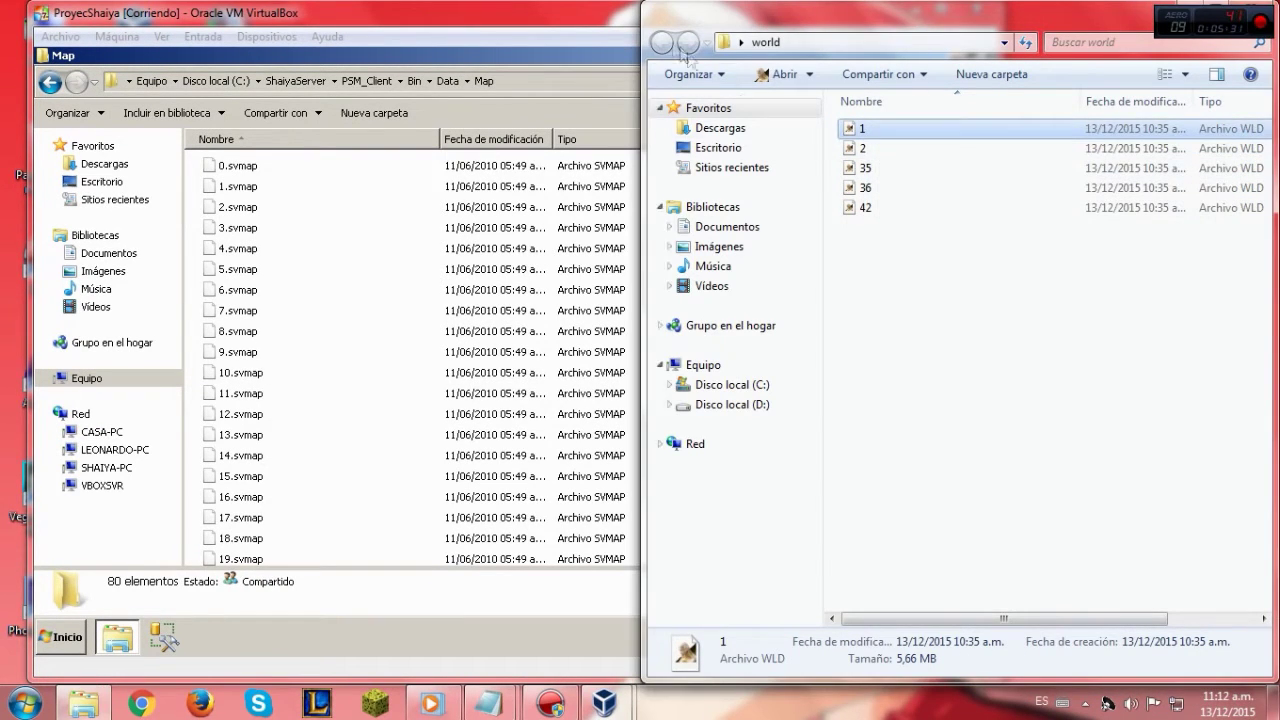
Examine the details of 1.svmap in the virtual machine's Map folder and compare it with the WLD files
click(600, 20)
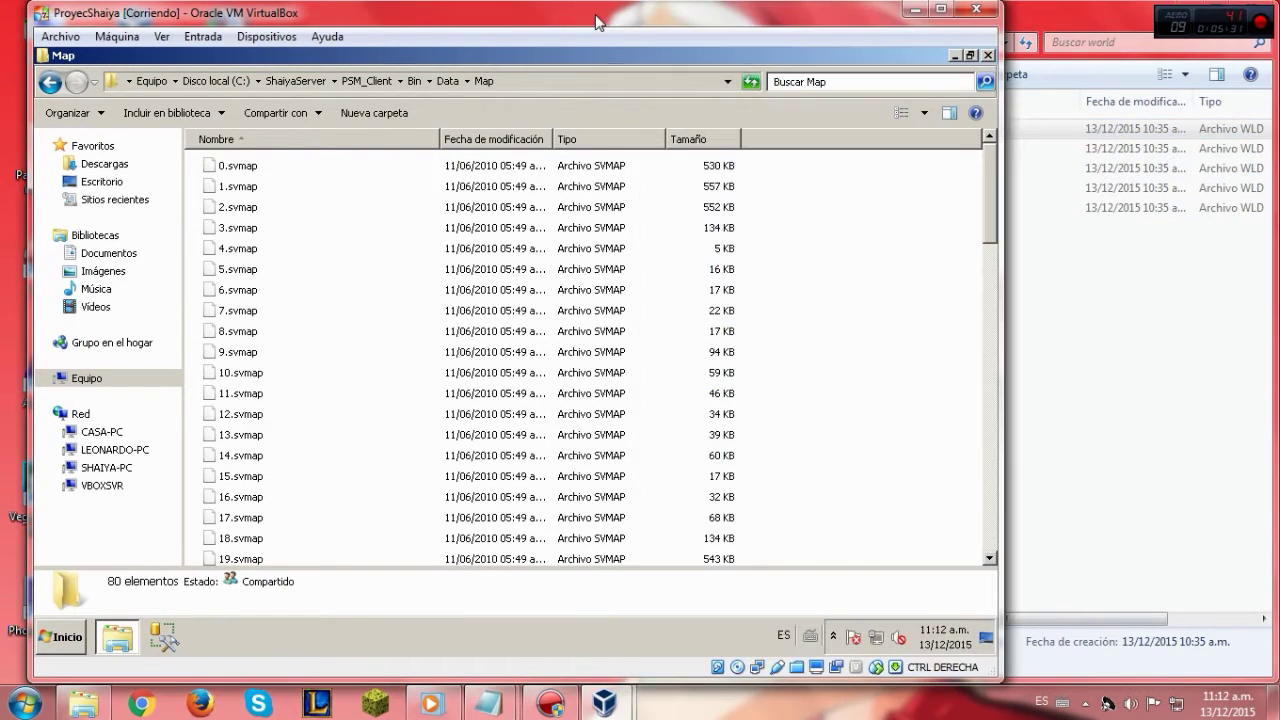
double_click(252, 190)
click(664, 434)
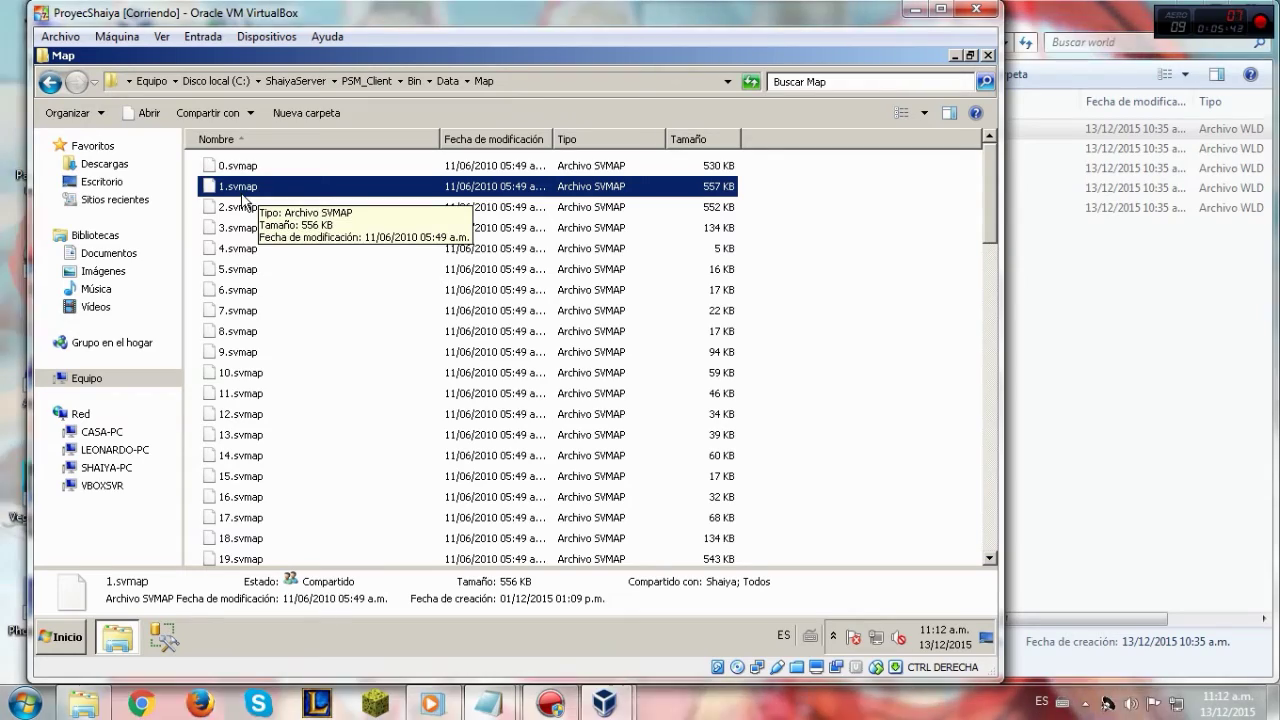
click(1041, 200)
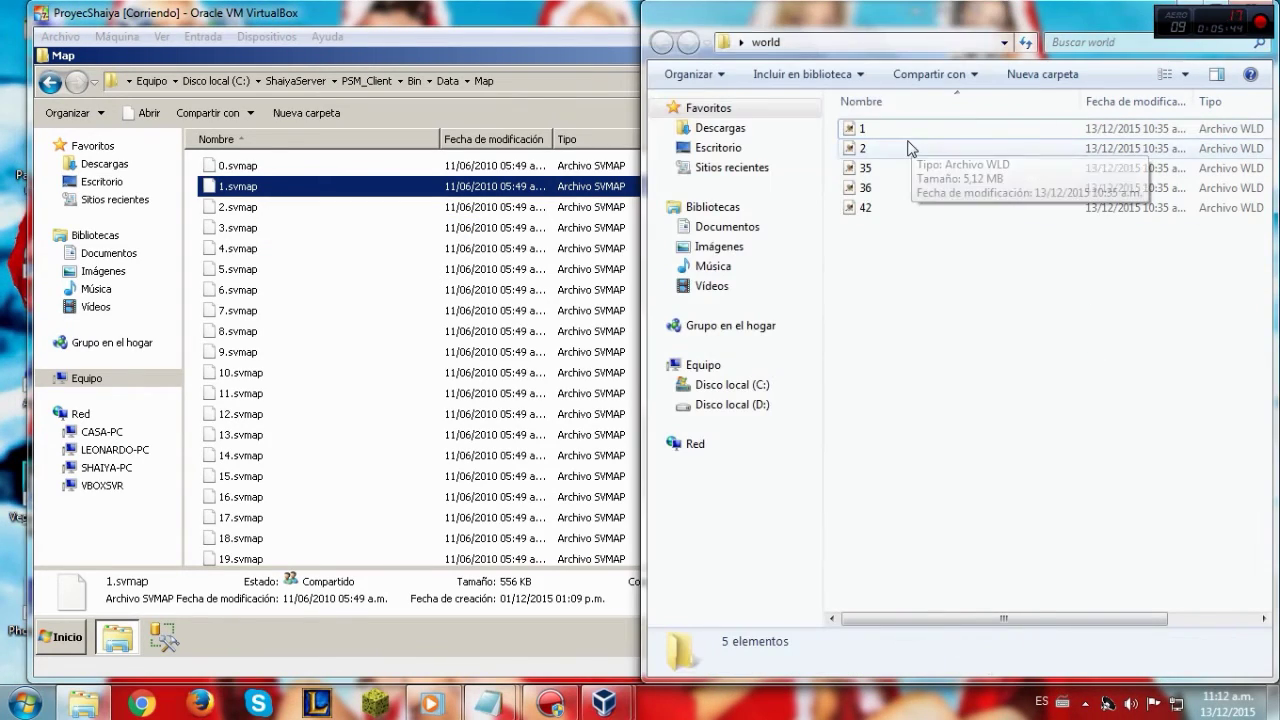
click(580, 28)
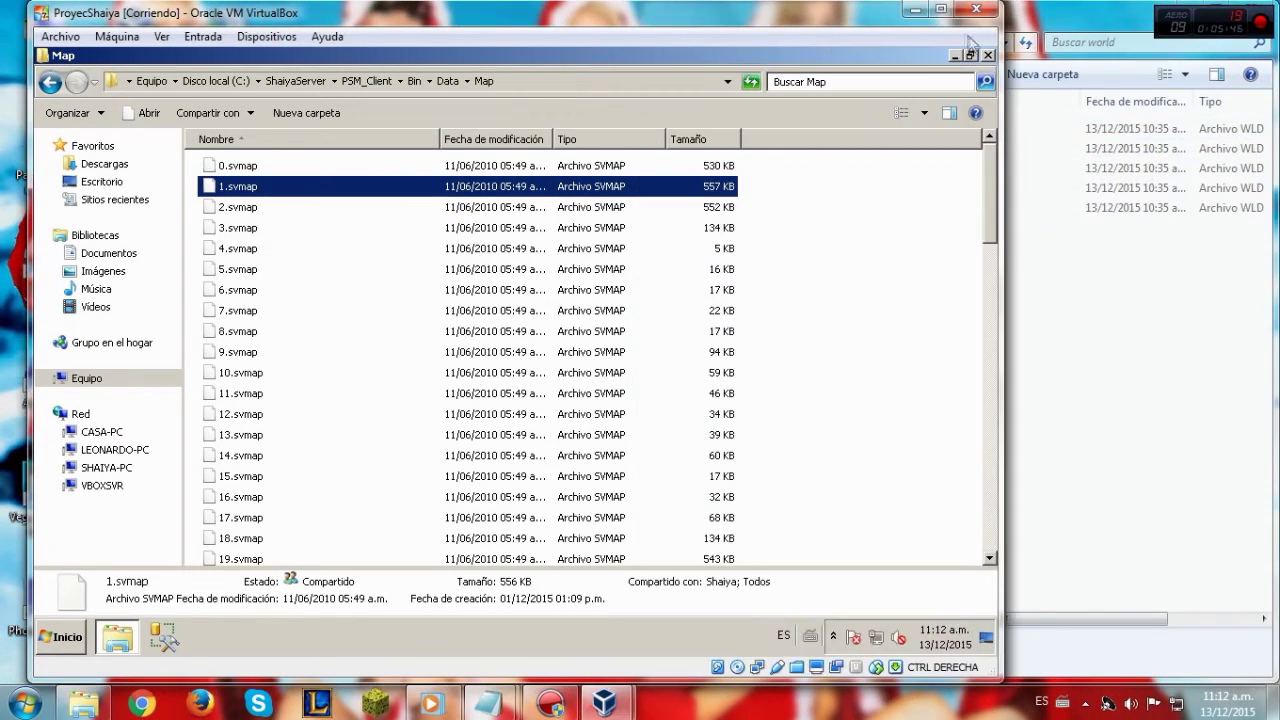
Minimize the virtual machine and select all five WLD files in the world folder
click(915, 9)
drag(1026, 297, 868, 127)
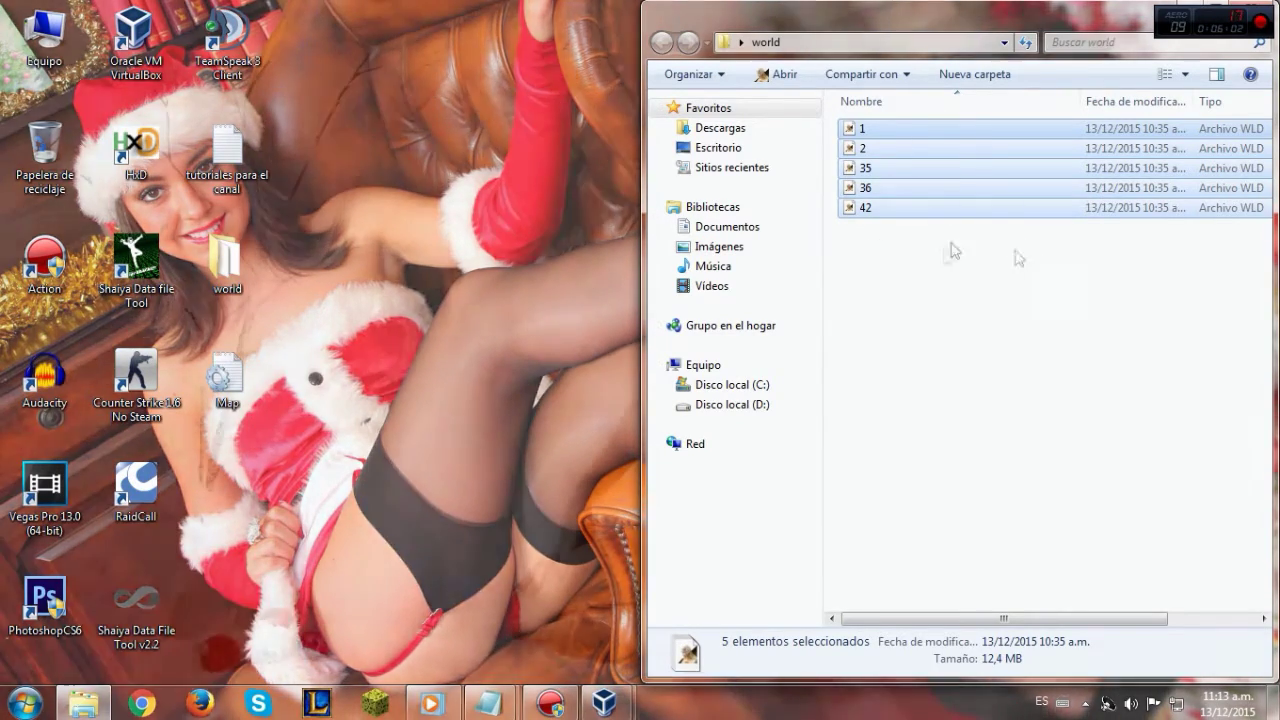
click(1025, 362)
drag(1025, 362, 866, 122)
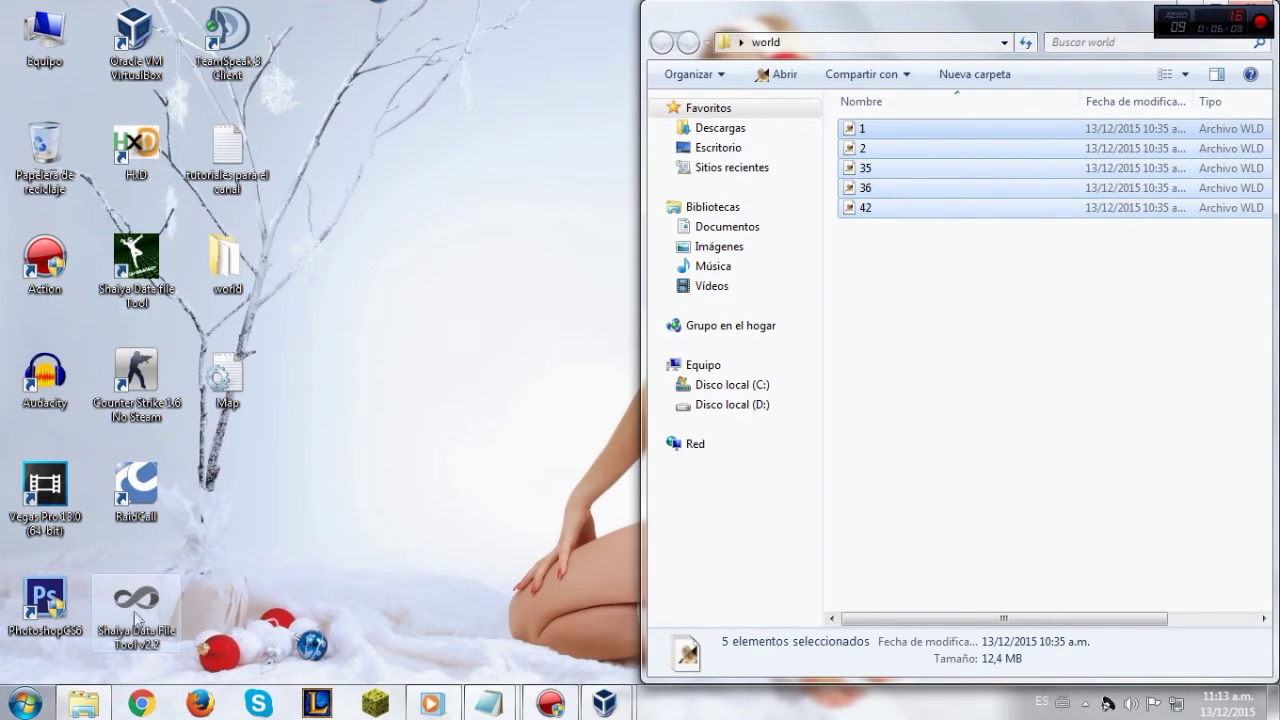
Maximize the world folder window and clear it away to show the desktop
drag(1005, 307, 877, 126)
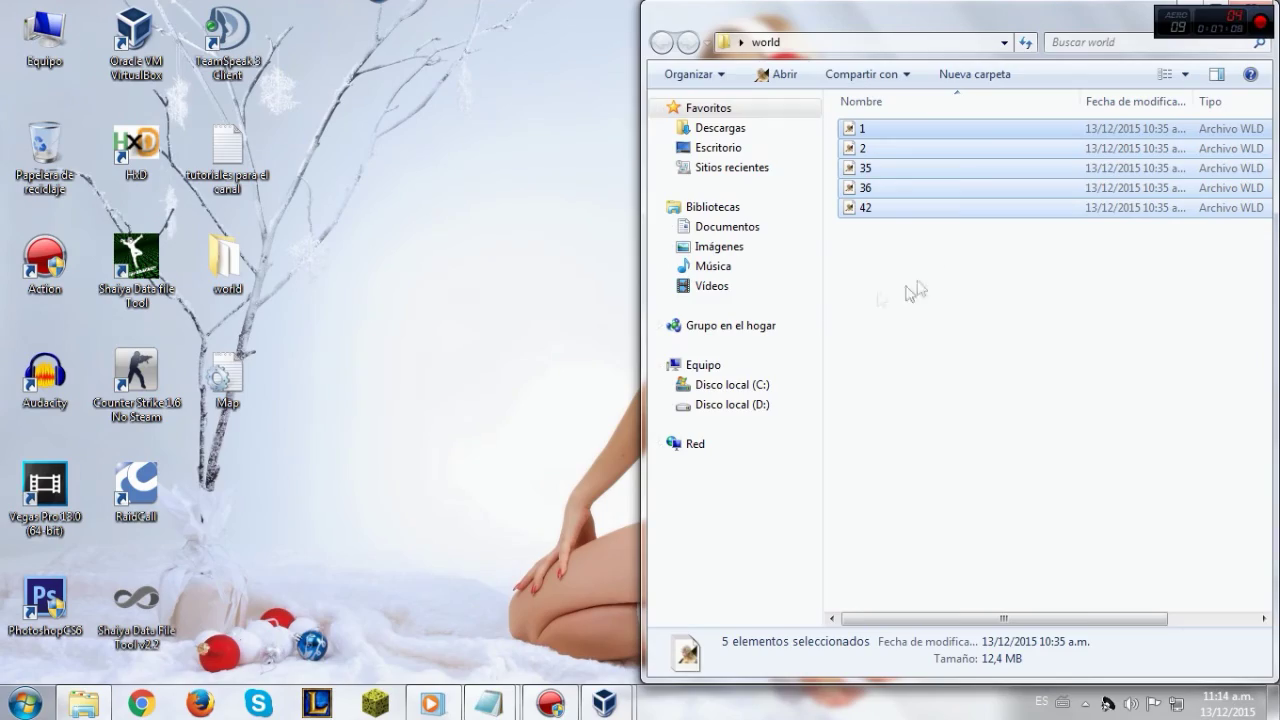
drag(1018, 30, 783, 2)
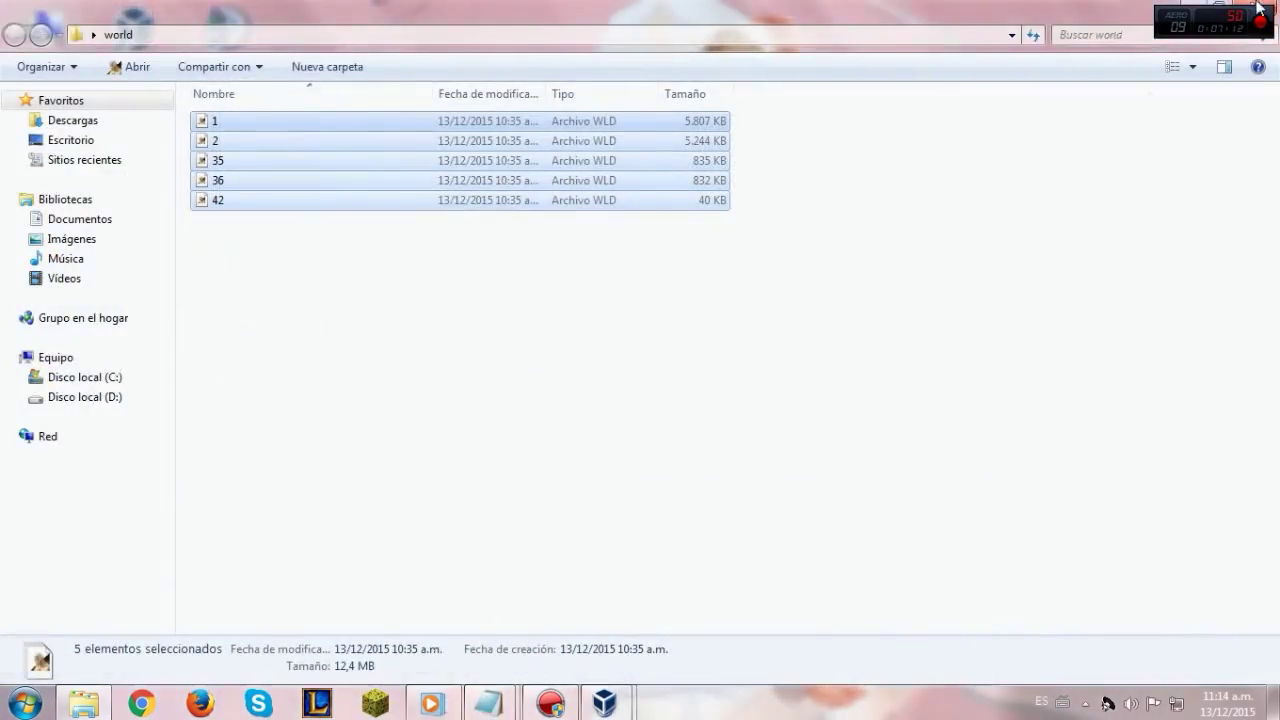
key(super+d)
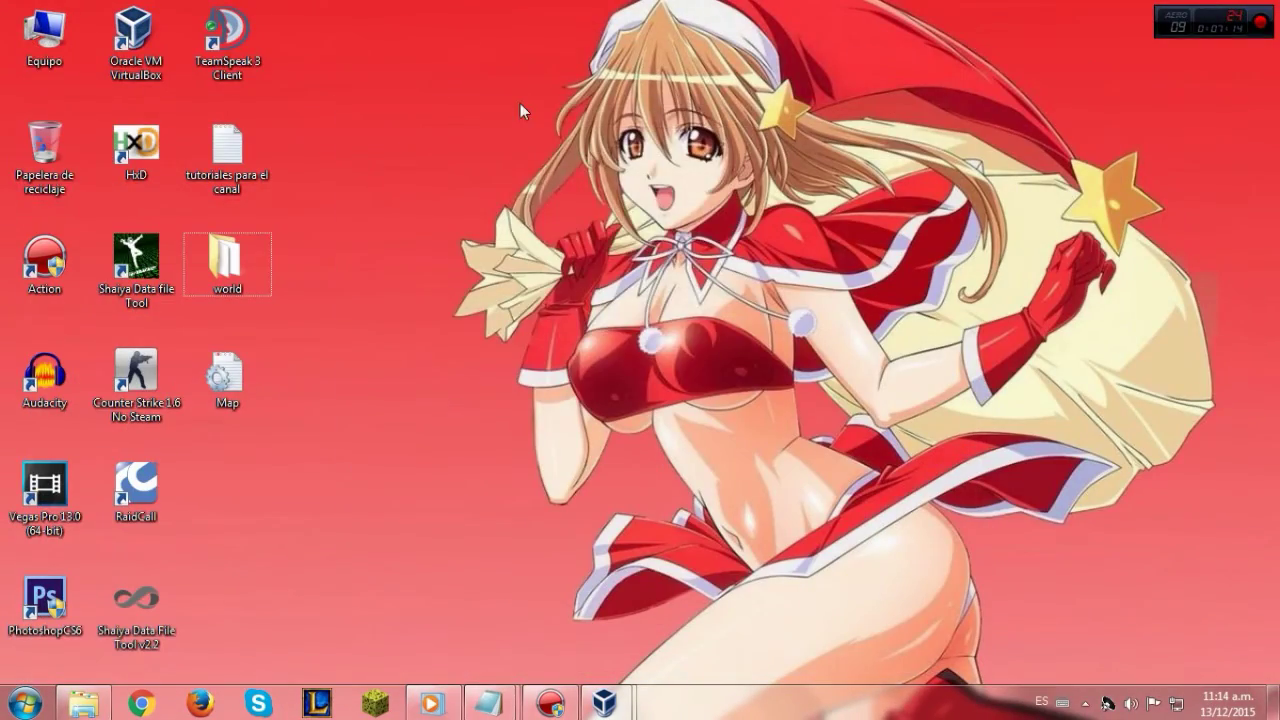
Advance the desktop wallpaper slideshow to the next background twice
right_click(520, 103)
click(600, 223)
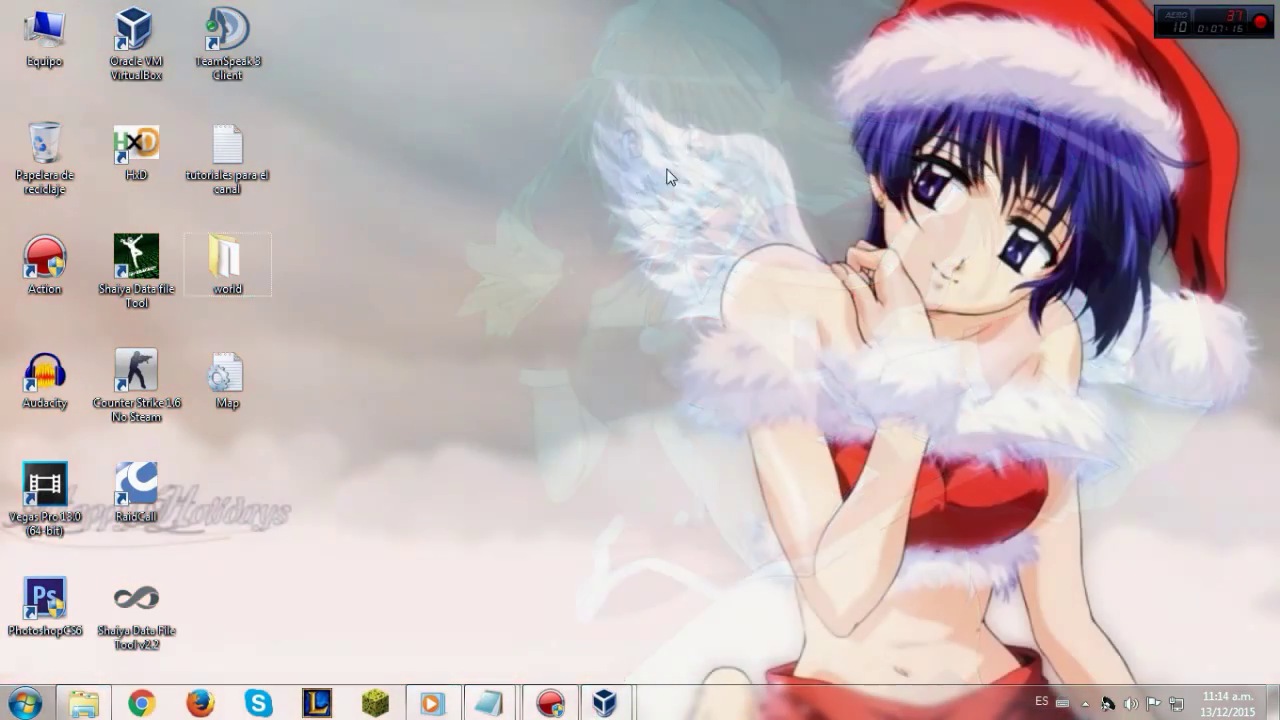
right_click(491, 176)
click(560, 298)
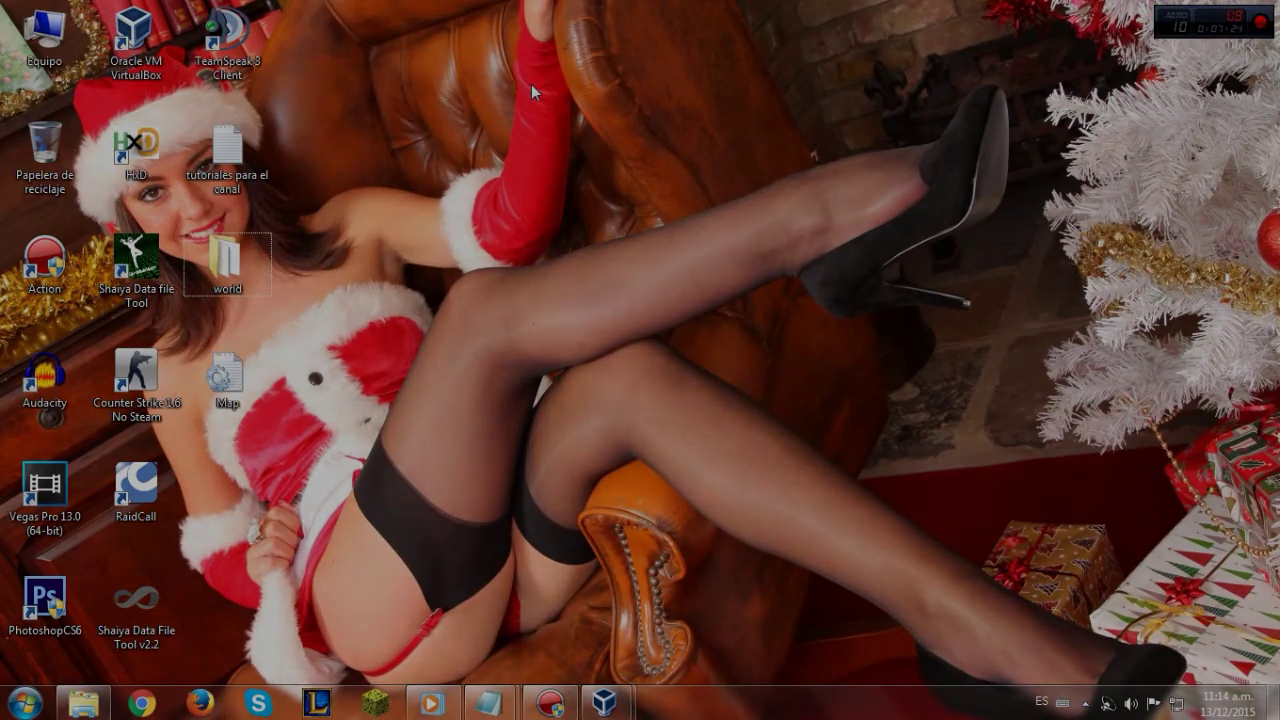
drag(278, 436, 688, 688)
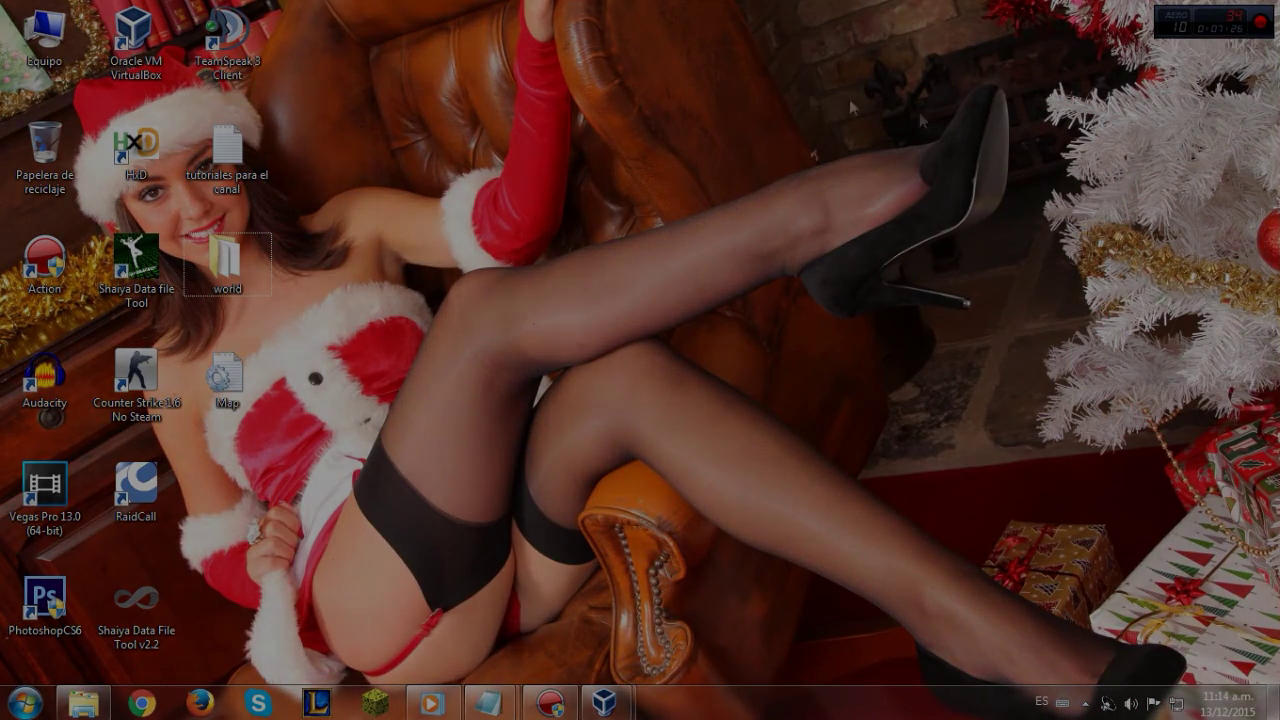